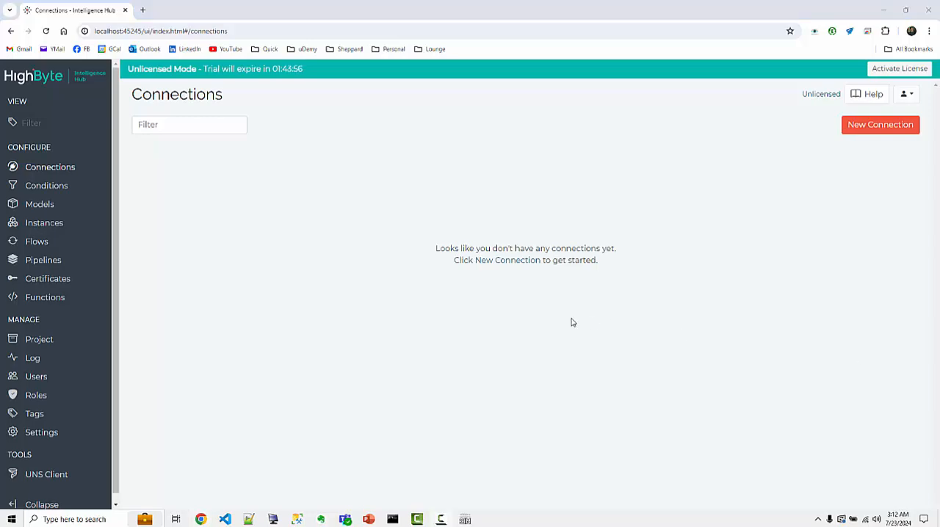
Open win-tech.com in a new browser tab and examine the ModScan and ModSim demo downloads.
{"action": "left_click", "coordinate": [142, 10]}
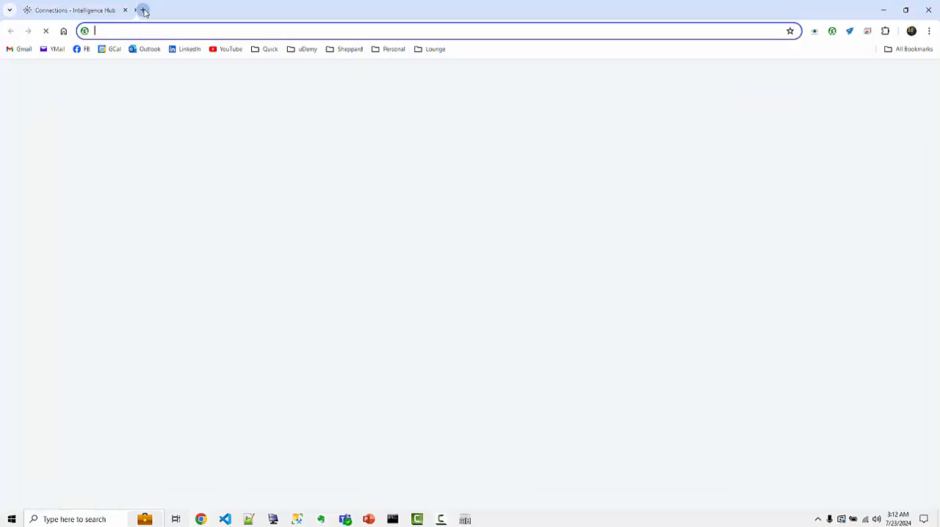
{"action": "type", "text": "win-"}
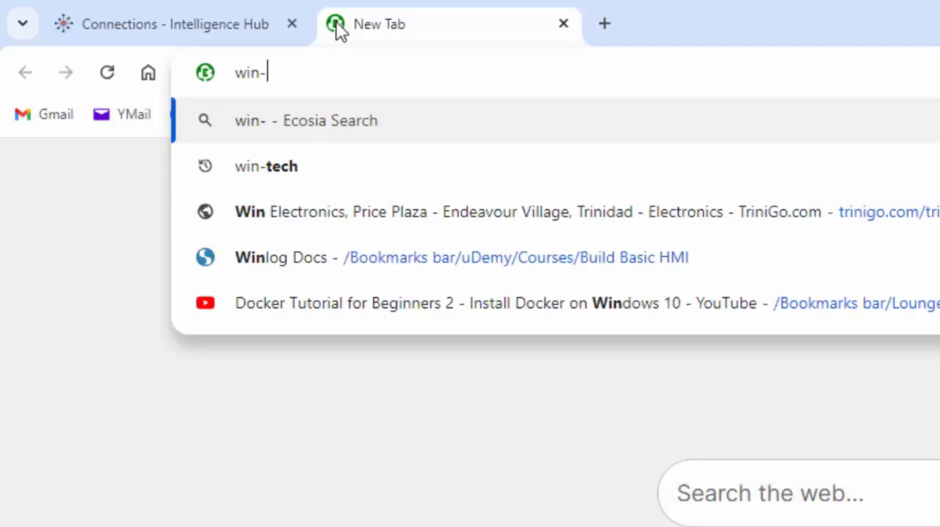
{"action": "type", "text": "tech.com"}
{"action": "key", "text": "Return"}
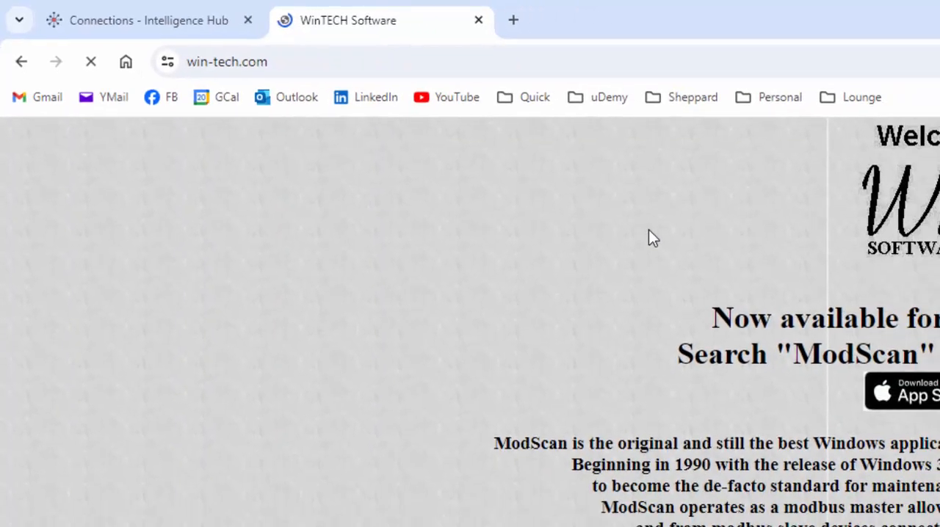
{"action": "scroll", "coordinate": [769, 480], "scroll_direction": "down", "scroll_amount": 3}
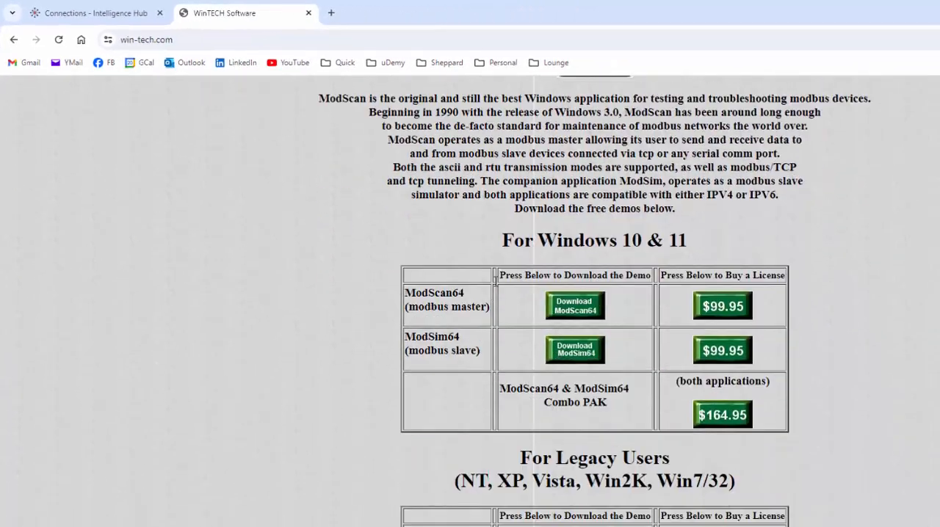
{"action": "scroll", "coordinate": [459, 315], "scroll_direction": "down", "scroll_amount": 2}
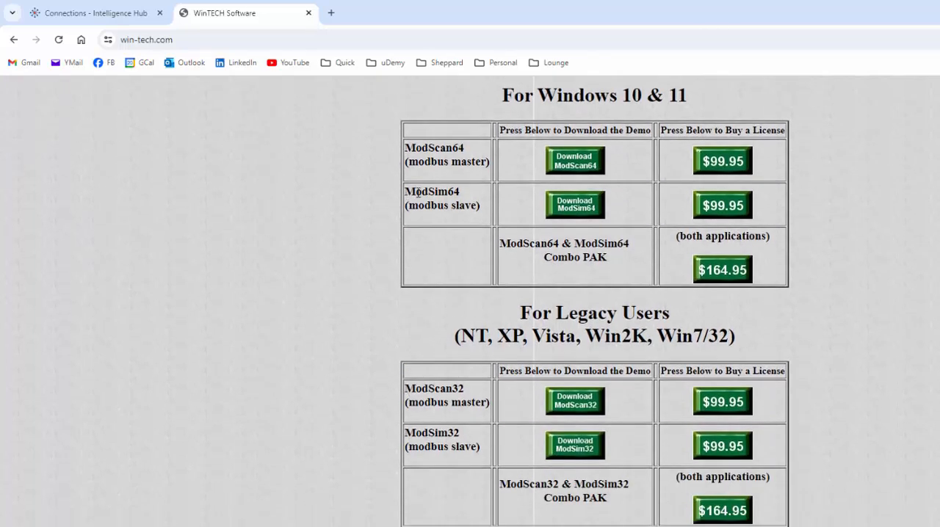
{"action": "scroll", "coordinate": [492, 389], "scroll_direction": "up", "scroll_amount": 5}
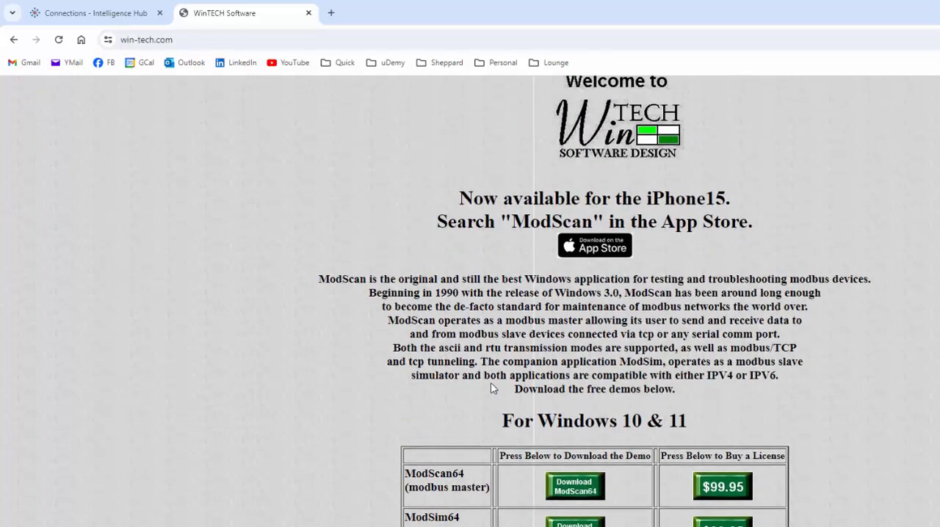
{"action": "scroll", "coordinate": [519, 428], "scroll_direction": "down", "scroll_amount": 4}
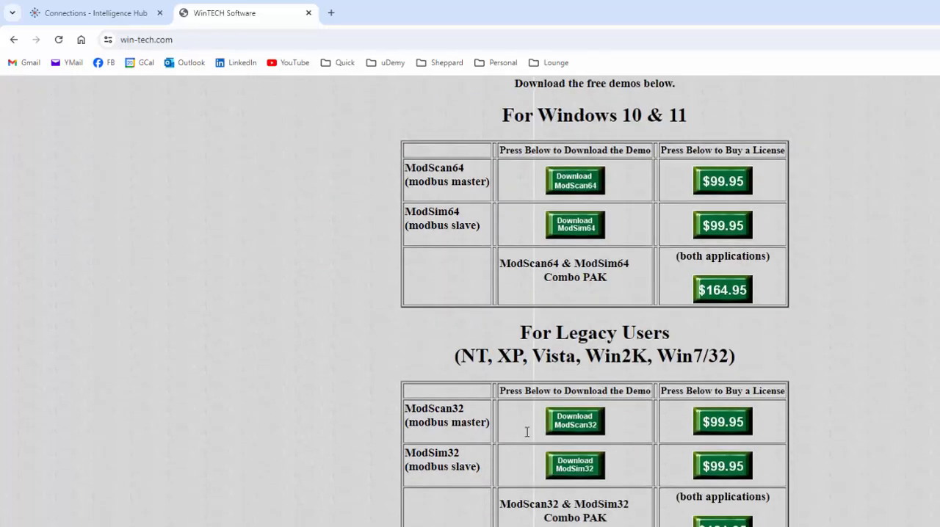
Return to the Intelligence Hub page, switch to ModSim32 and create a new simulation document with address 0001 and length 2.
{"action": "left_click", "coordinate": [115, 13]}
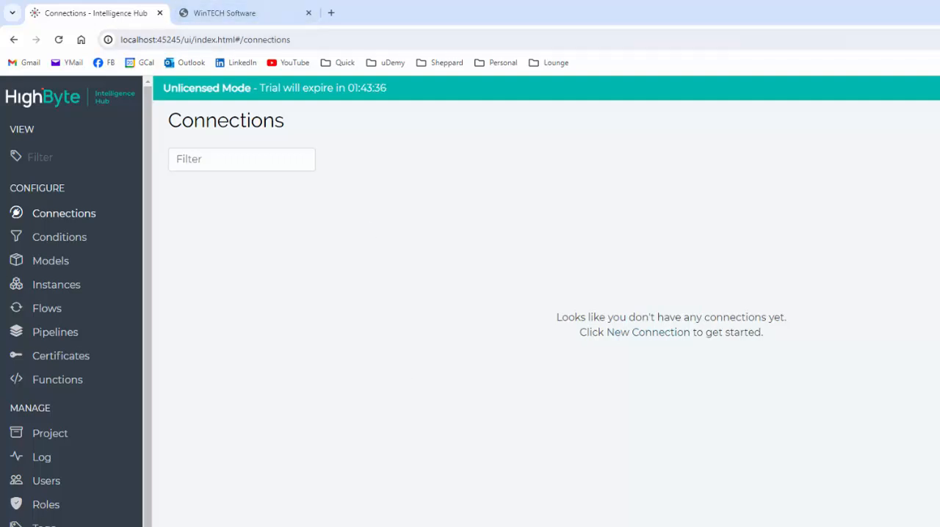
{"action": "left_click", "coordinate": [470, 526]}
{"action": "left_click", "coordinate": [471, 214]}
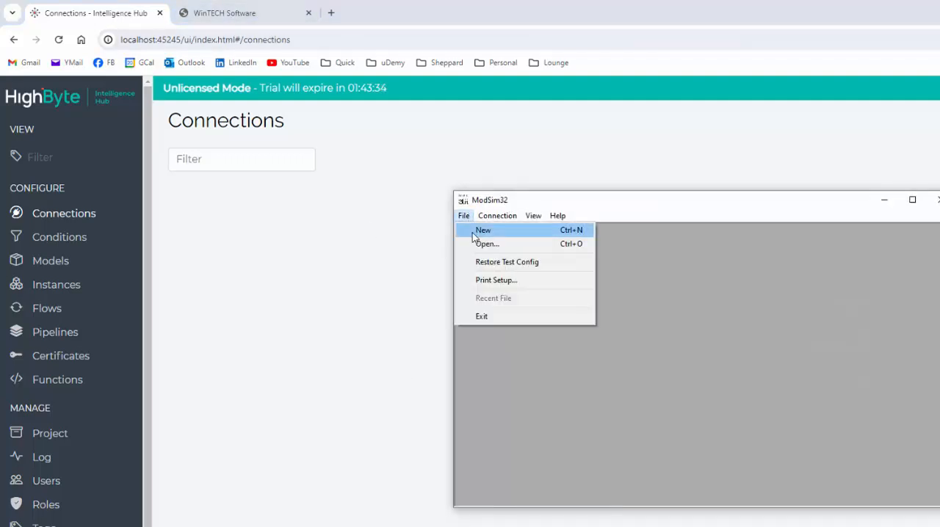
{"action": "left_click", "coordinate": [473, 233]}
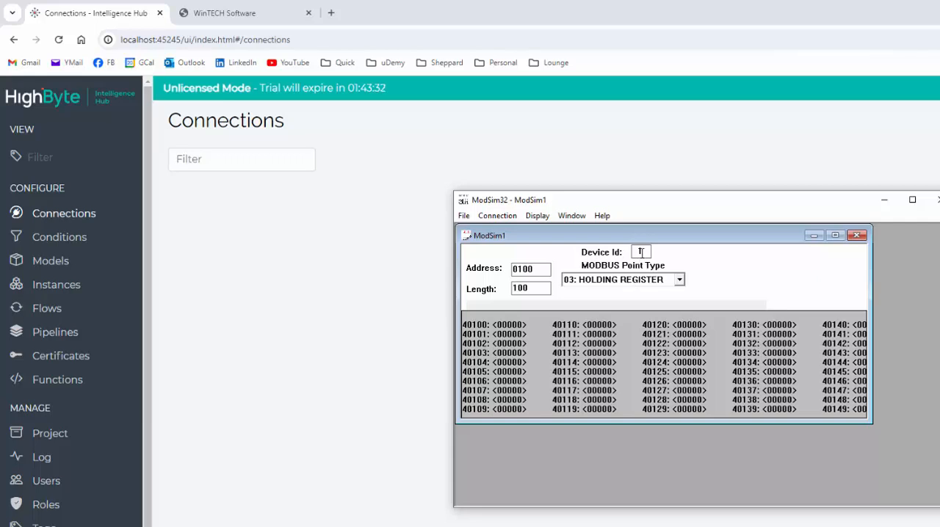
{"action": "left_click_drag", "start_coordinate": [542, 269], "coordinate": [509, 287]}
{"action": "type", "text": "1"}
{"action": "type", "text": "2"}
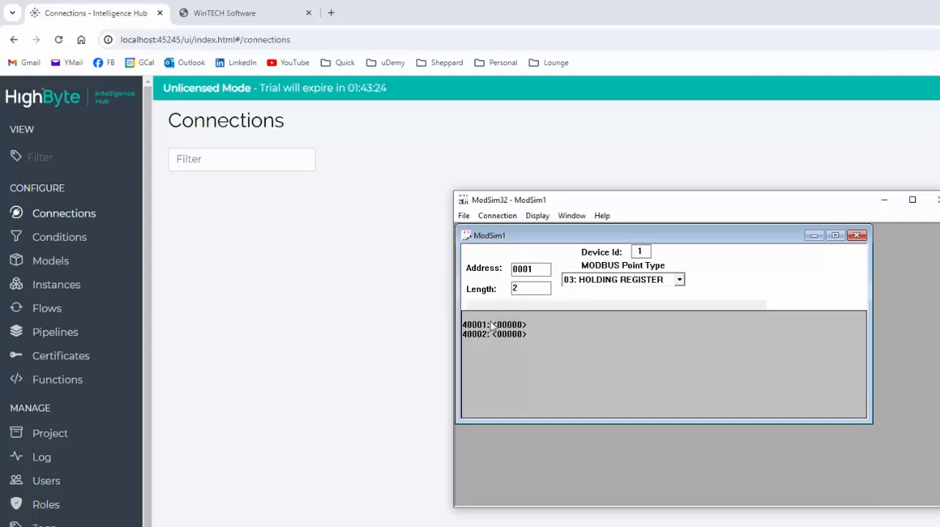
Connect the ModSim1 simulation as a Modbus/TCP server.
{"action": "left_click", "coordinate": [497, 216]}
{"action": "mouse_move", "coordinate": [494, 232]}
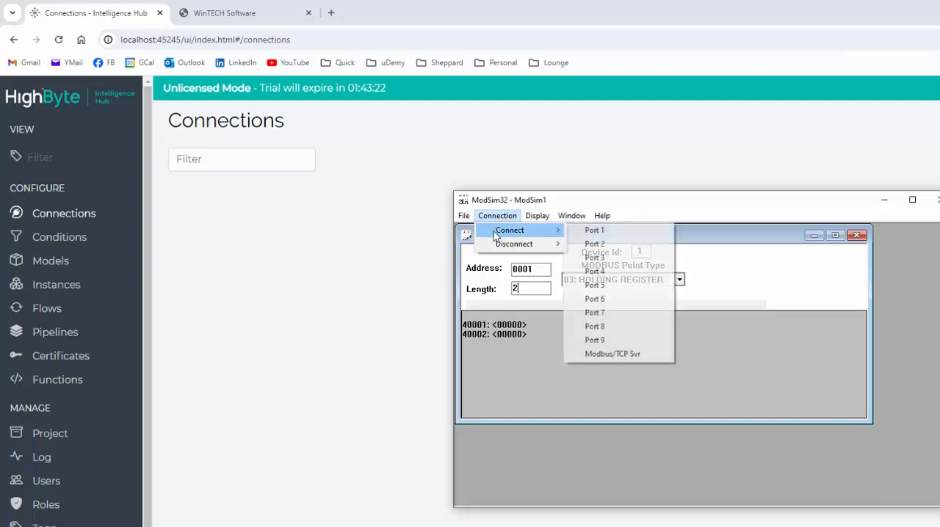
{"action": "left_click", "coordinate": [633, 354]}
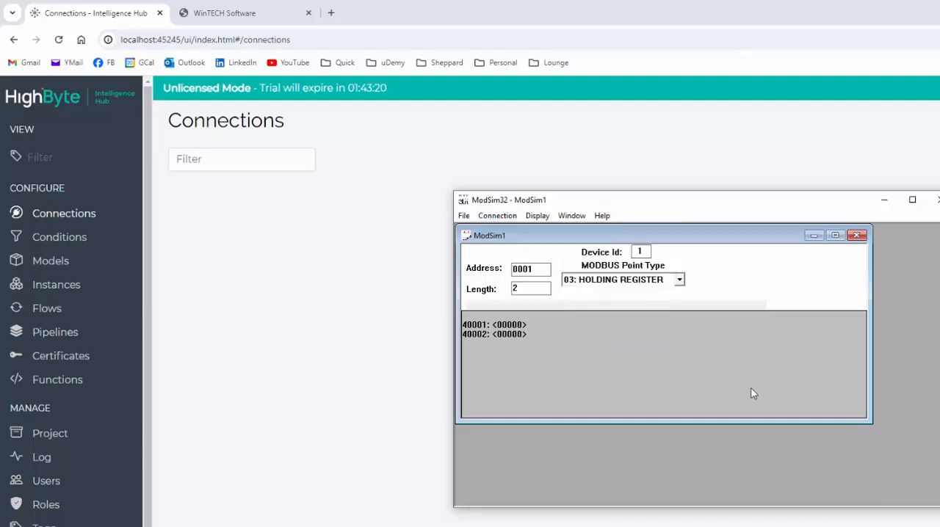
Shrink the ModSim1 and ModSim32 windows and move the simulator out of the way of the browser page.
{"action": "left_click_drag", "start_coordinate": [871, 418], "coordinate": [789, 413]}
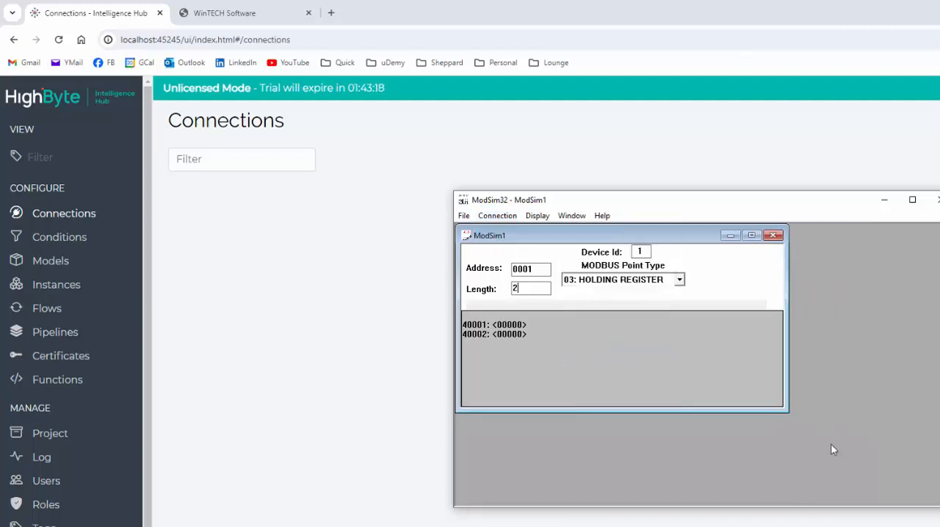
{"action": "left_click_drag", "start_coordinate": [939, 506], "coordinate": [802, 424]}
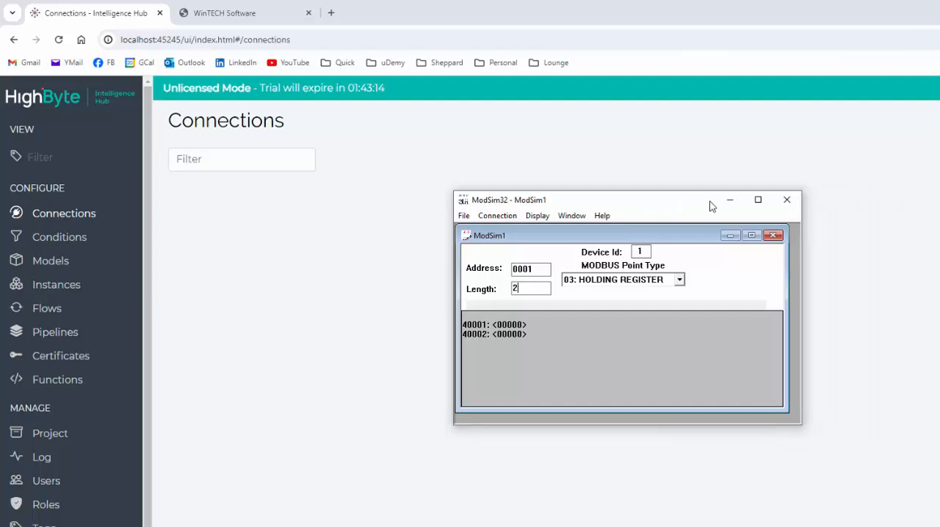
{"action": "left_click_drag", "start_coordinate": [647, 204], "coordinate": [614, 526]}
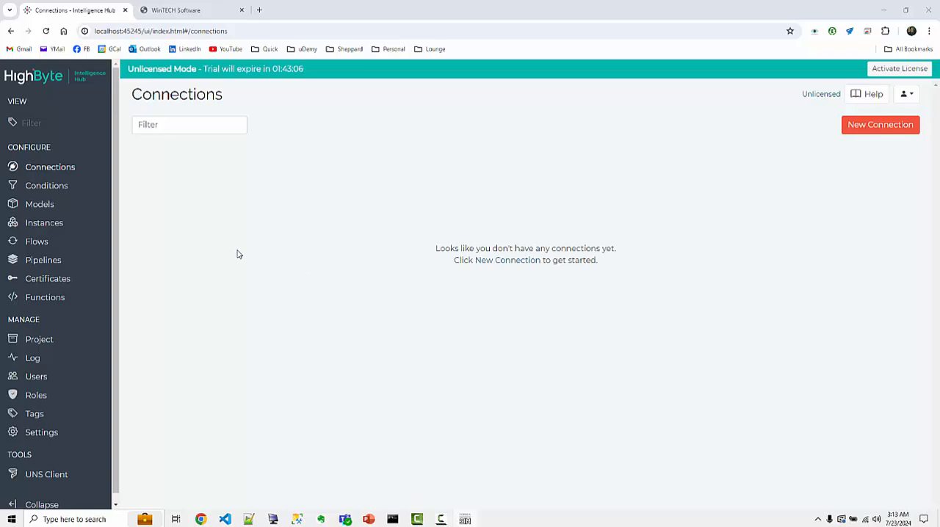
Start a new connection named Modsim32 without a description and continue to its protocol settings.
{"action": "left_click", "coordinate": [891, 127]}
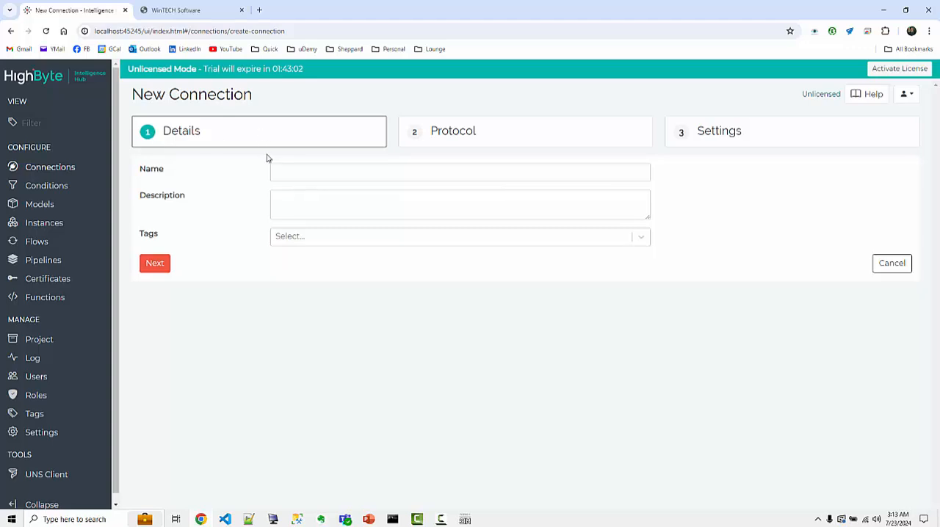
{"action": "left_click", "coordinate": [307, 169]}
{"action": "type", "text": "Modsim32"}
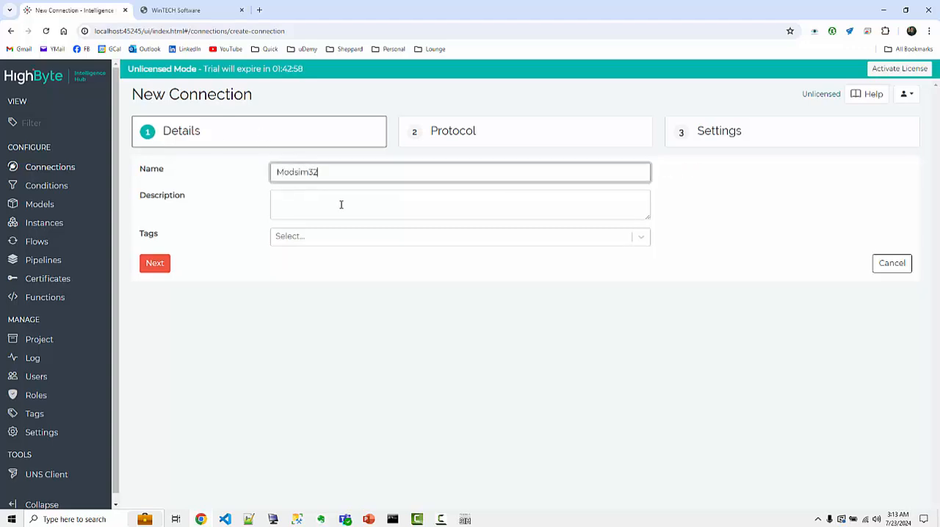
{"action": "left_click", "coordinate": [382, 204]}
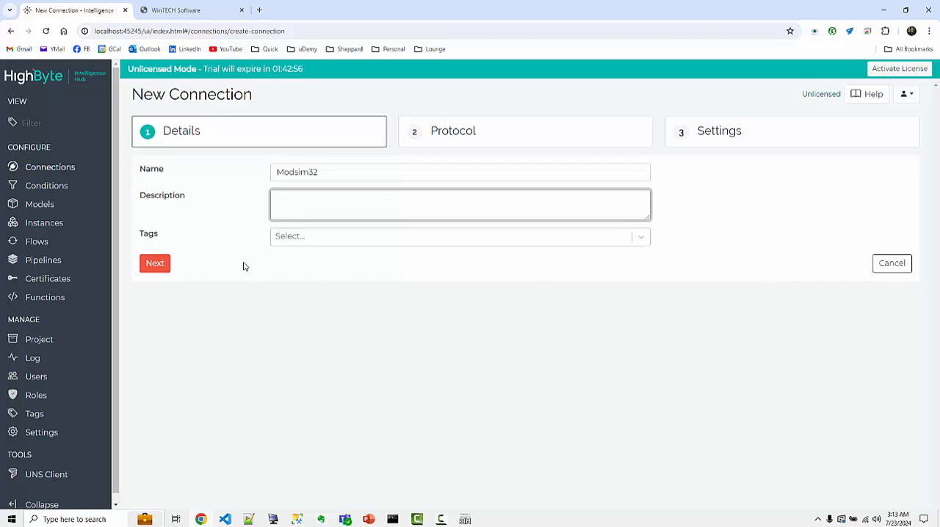
{"action": "left_click", "coordinate": [155, 265]}
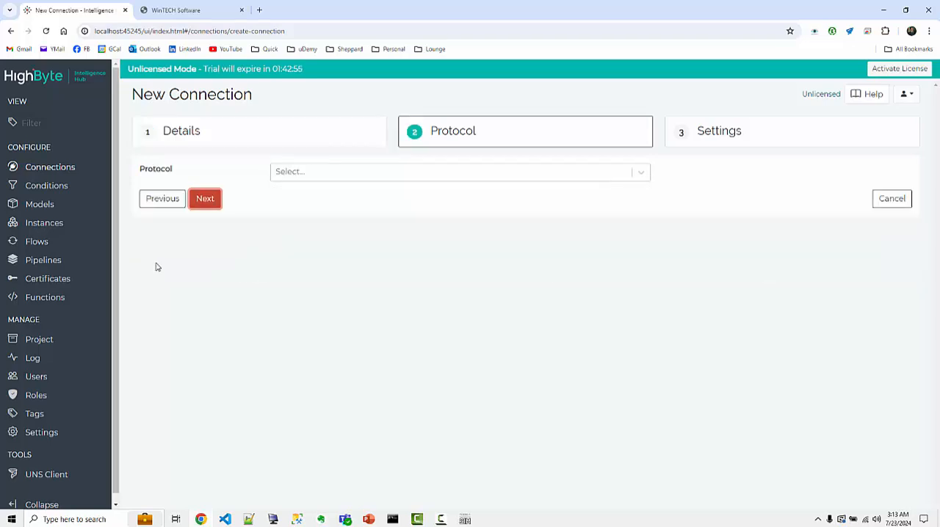
Select Modbus TCP as the connection's protocol, set the host to 127.0.0.1 and continue to the settings.
{"action": "left_click", "coordinate": [345, 174]}
{"action": "scroll", "coordinate": [368, 229], "scroll_direction": "down", "scroll_amount": 2}
{"action": "scroll", "coordinate": [369, 243], "scroll_direction": "down", "scroll_amount": 8}
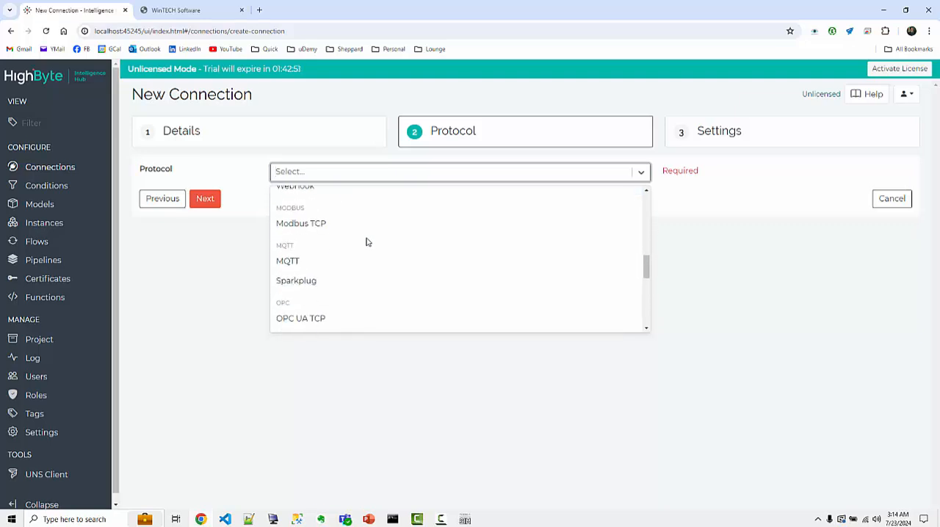
{"action": "left_click", "coordinate": [304, 222]}
{"action": "left_click", "coordinate": [279, 198]}
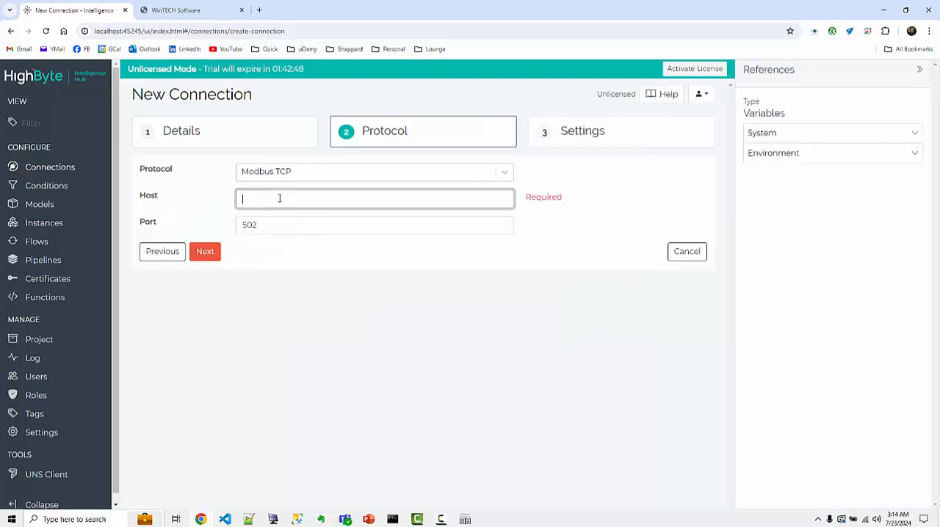
{"action": "type", "text": "127"}
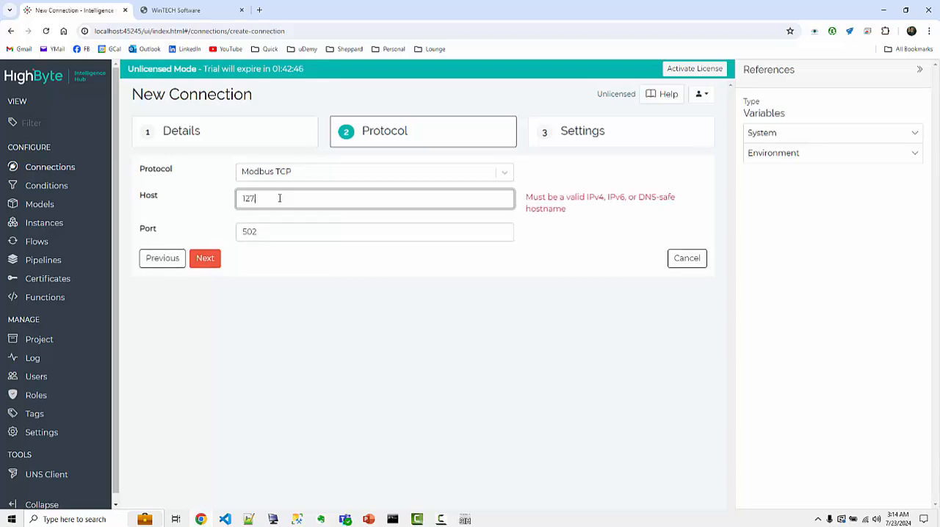
{"action": "type", "text": ".0"}
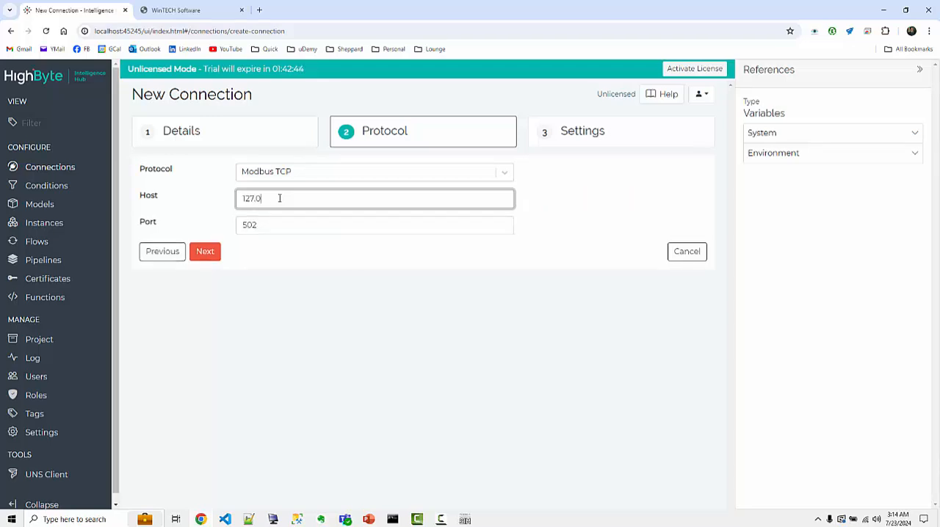
{"action": "type", "text": ".0.1"}
{"action": "left_click", "coordinate": [206, 254]}
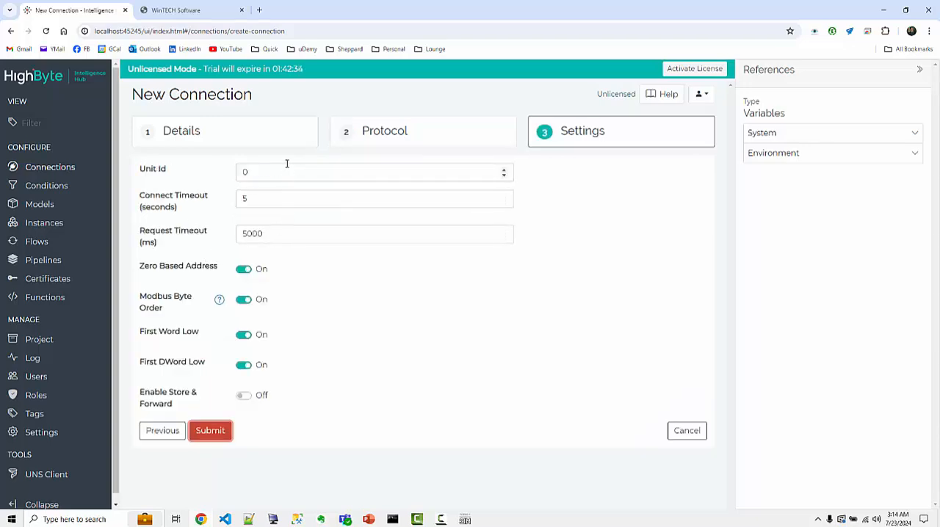
Set the connection's Unit Id to 1, compare it with the device ID in ModSim32, and submit the connection.
{"action": "double_click", "coordinate": [263, 170]}
{"action": "type", "text": "1"}
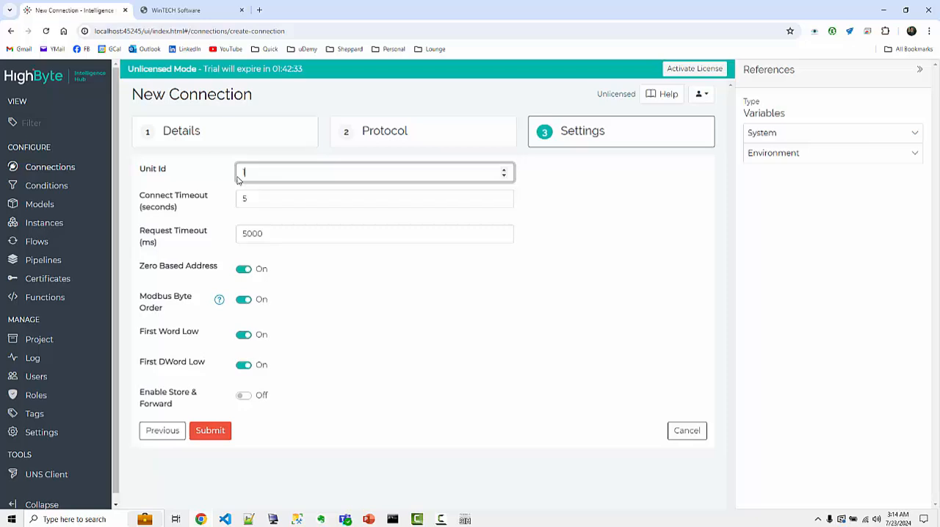
{"action": "left_click", "coordinate": [355, 324]}
{"action": "key", "text": "alt+Tab"}
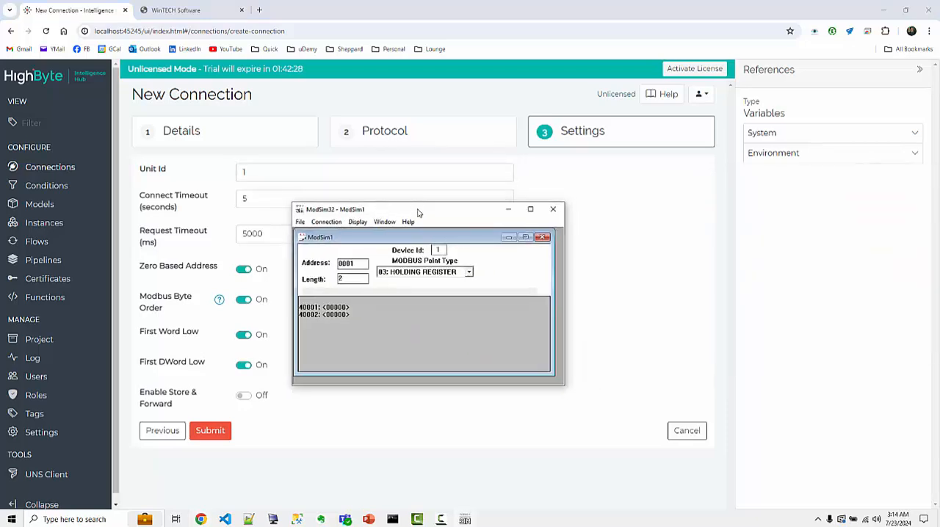
{"action": "key", "text": "alt+Tab"}
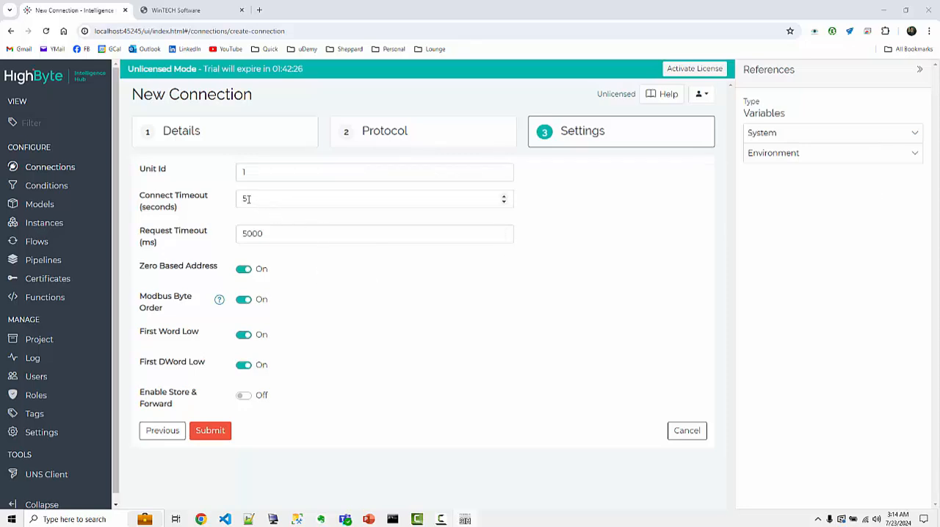
{"action": "left_click", "coordinate": [211, 432]}
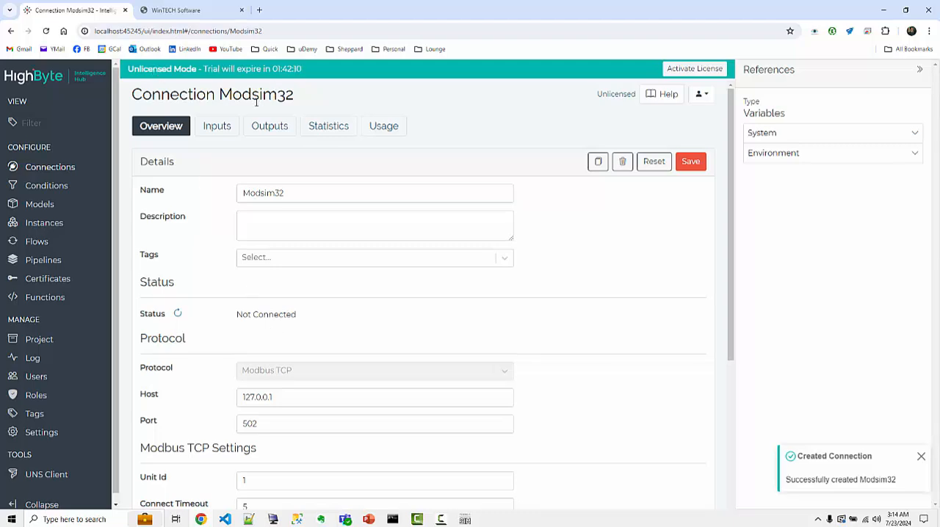
Look through the Modsim32 connection's inputs, outputs, statistics and usage, ending on its overview.
{"action": "left_click", "coordinate": [218, 126]}
{"action": "left_click", "coordinate": [268, 126]}
{"action": "left_click", "coordinate": [344, 127]}
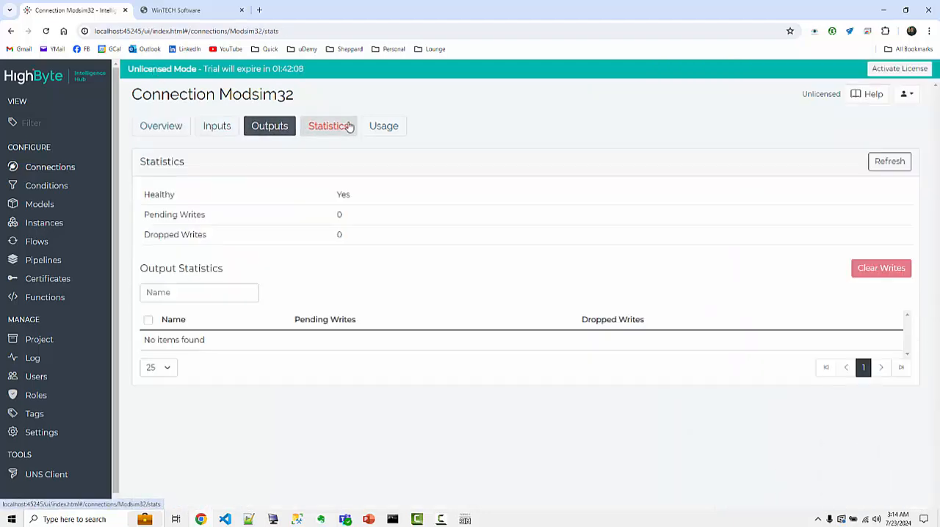
{"action": "left_click", "coordinate": [384, 126]}
{"action": "left_click", "coordinate": [225, 127]}
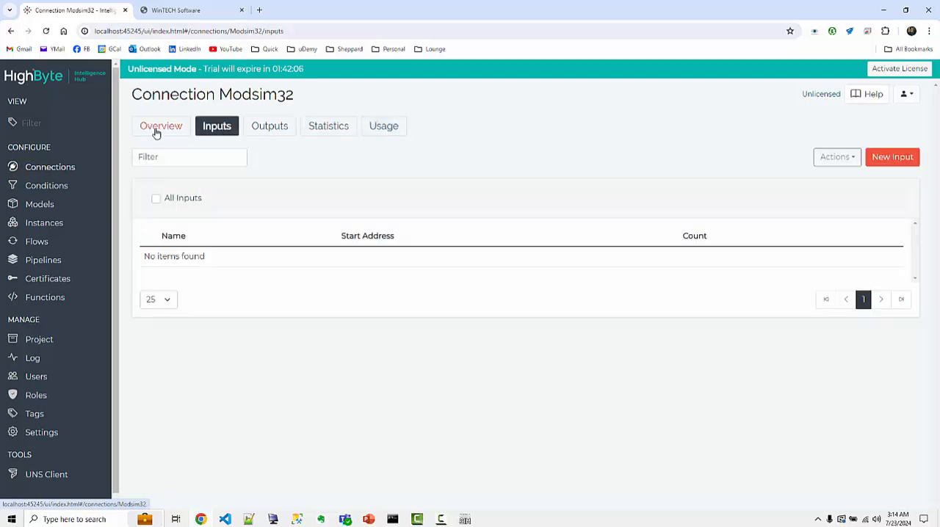
{"action": "left_click", "coordinate": [158, 127]}
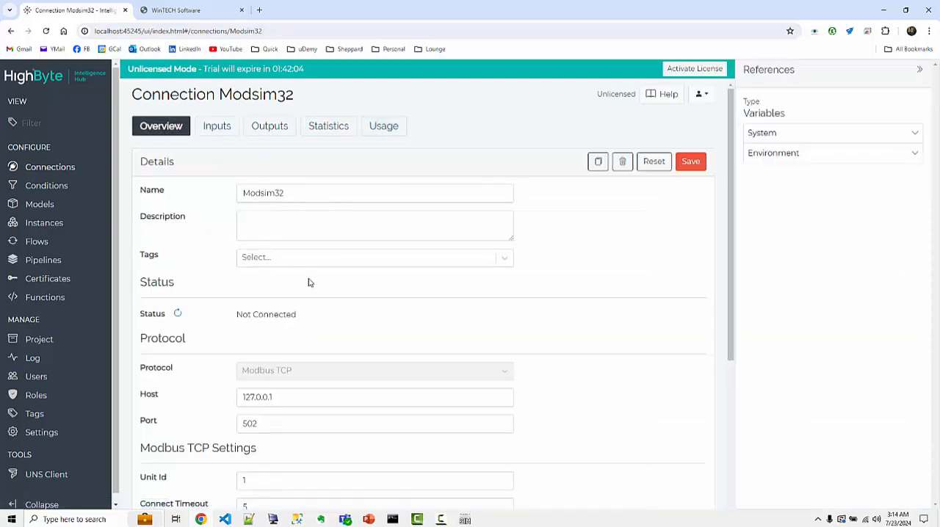
Save the Modsim32 connection and review its status and Modbus TCP settings.
{"action": "scroll", "coordinate": [308, 283], "scroll_direction": "down", "scroll_amount": 4}
{"action": "scroll", "coordinate": [309, 279], "scroll_direction": "up", "scroll_amount": 4}
{"action": "left_click", "coordinate": [691, 162]}
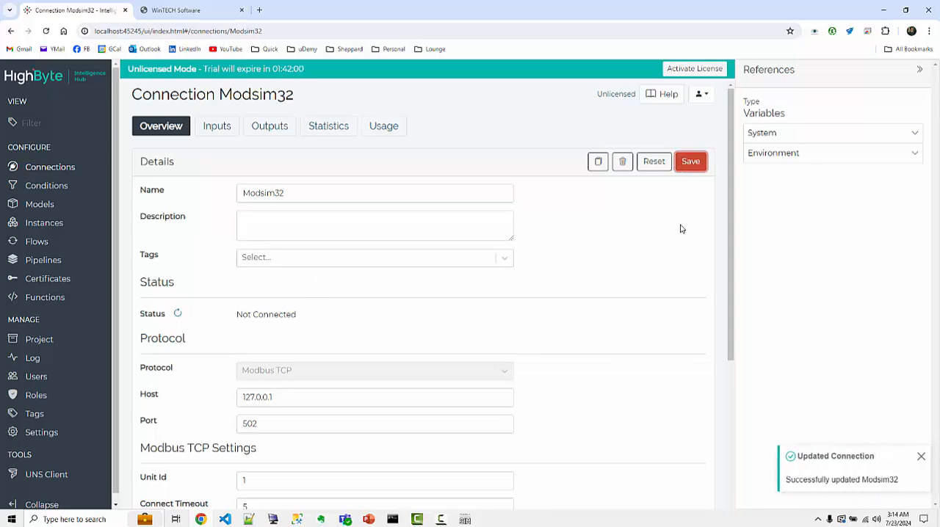
{"action": "scroll", "coordinate": [420, 346], "scroll_direction": "down", "scroll_amount": 4}
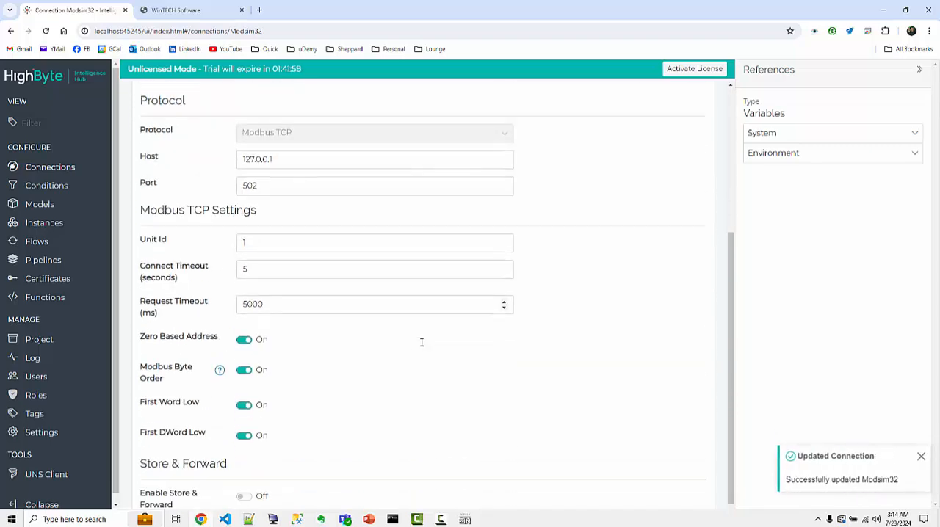
{"action": "scroll", "coordinate": [423, 346], "scroll_direction": "up", "scroll_amount": 1}
{"action": "scroll", "coordinate": [420, 346], "scroll_direction": "down", "scroll_amount": 1}
{"action": "scroll", "coordinate": [421, 346], "scroll_direction": "up", "scroll_amount": 4}
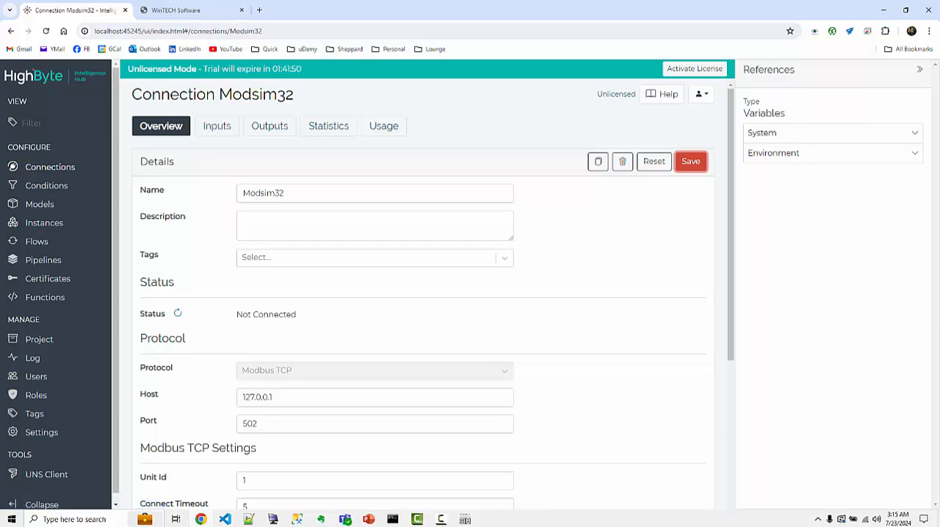
Start a new input named HReg1 with start address 40001 on the Modsim32 connection and test it.
{"action": "left_click", "coordinate": [213, 131]}
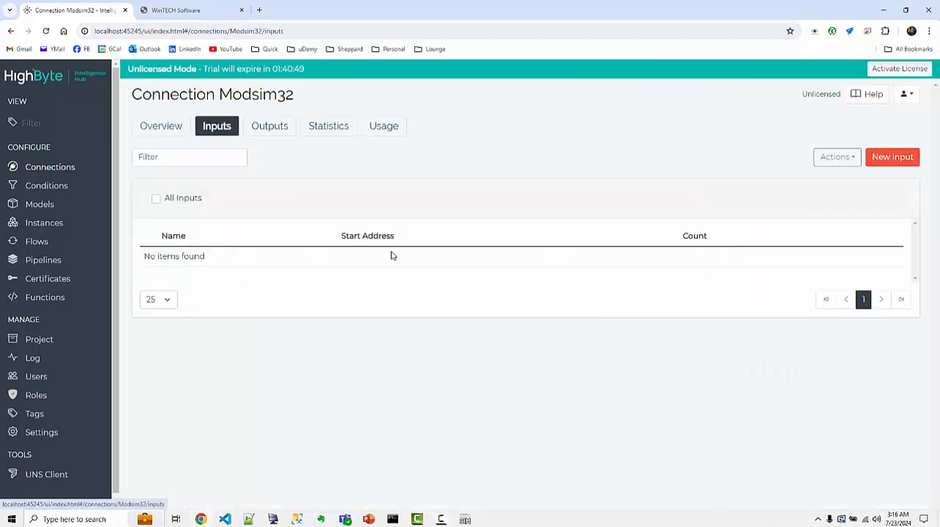
{"action": "left_click", "coordinate": [885, 160]}
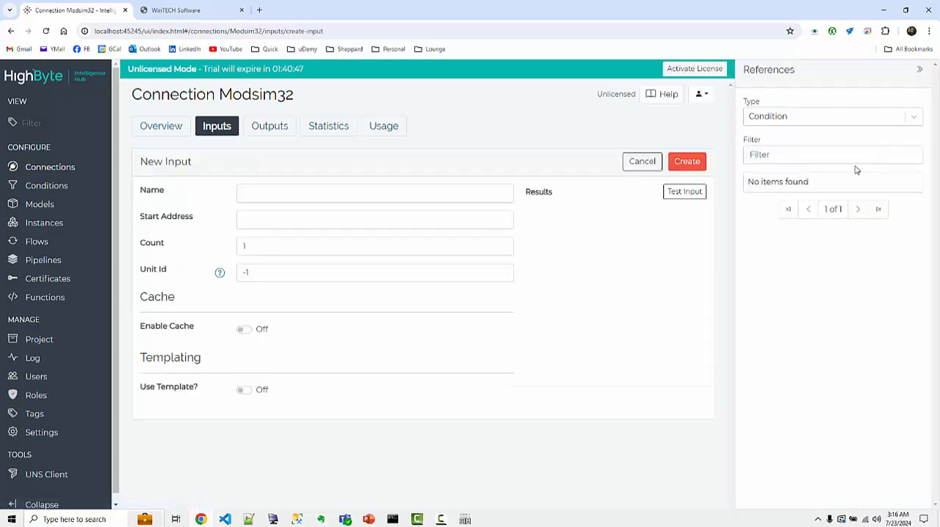
{"action": "left_click", "coordinate": [262, 186]}
{"action": "type", "text": "HReg1"}
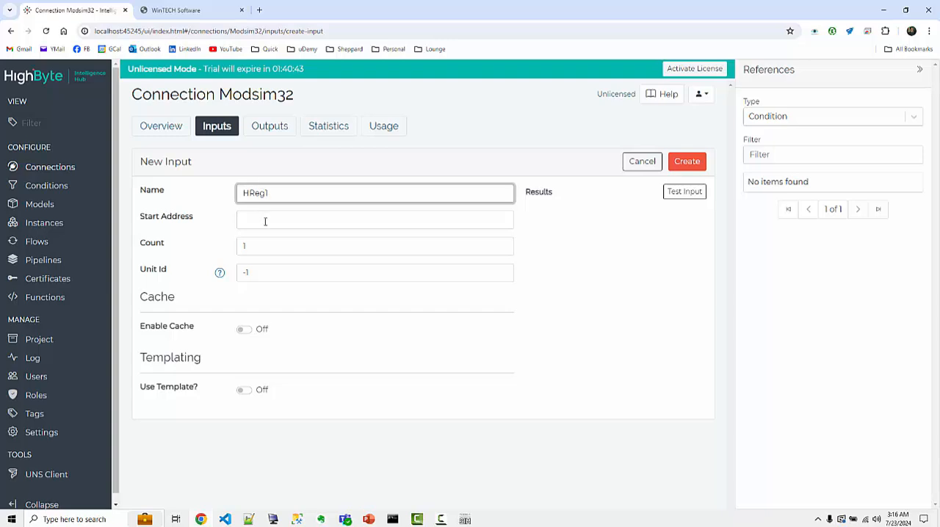
{"action": "left_click", "coordinate": [265, 220]}
{"action": "type", "text": "4000"}
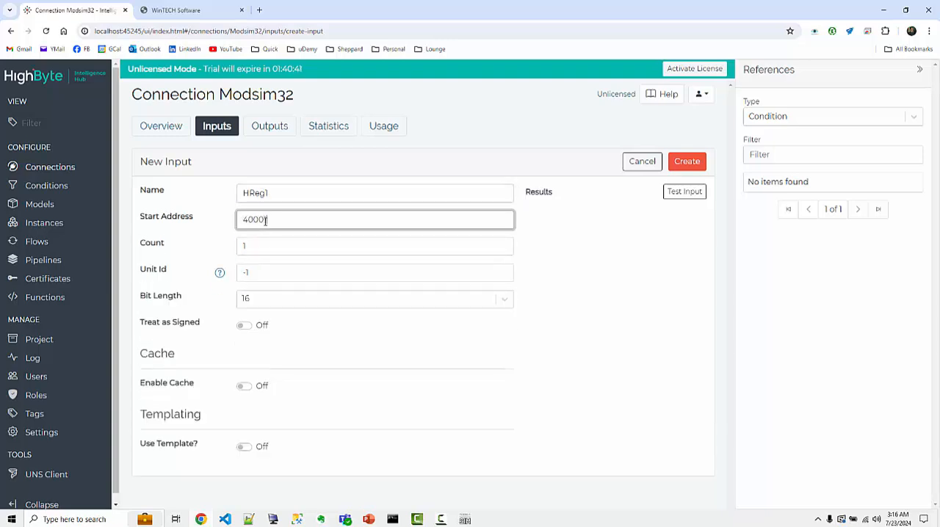
{"action": "type", "text": "1"}
{"action": "left_click", "coordinate": [685, 192]}
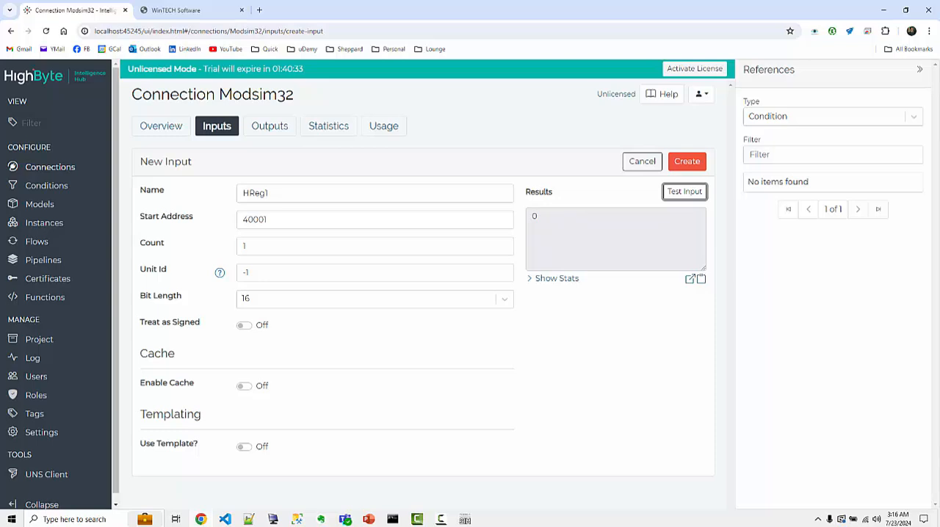
In ModSim32, write 10 to holding register 40001 and 20 to holding register 40002.
{"action": "left_click_drag", "start_coordinate": [939, 220], "coordinate": [408, 224]}
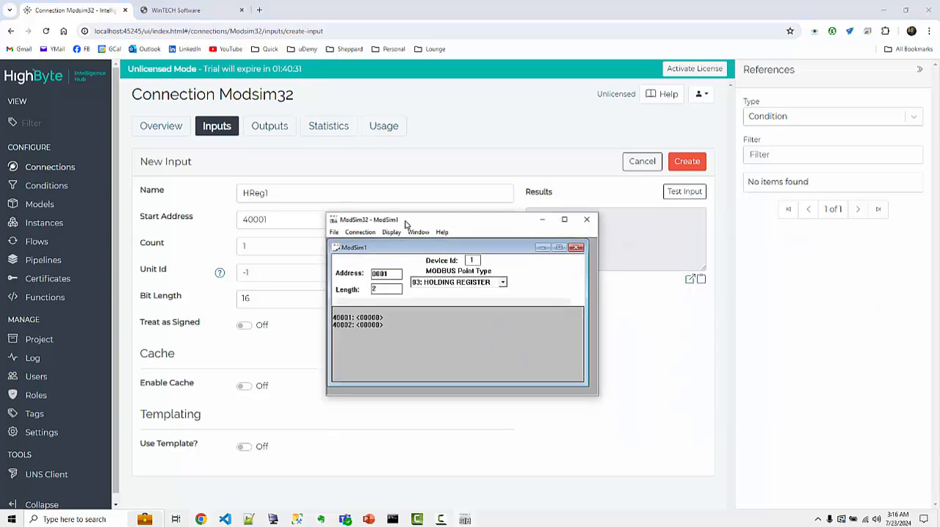
{"action": "double_click", "coordinate": [369, 321]}
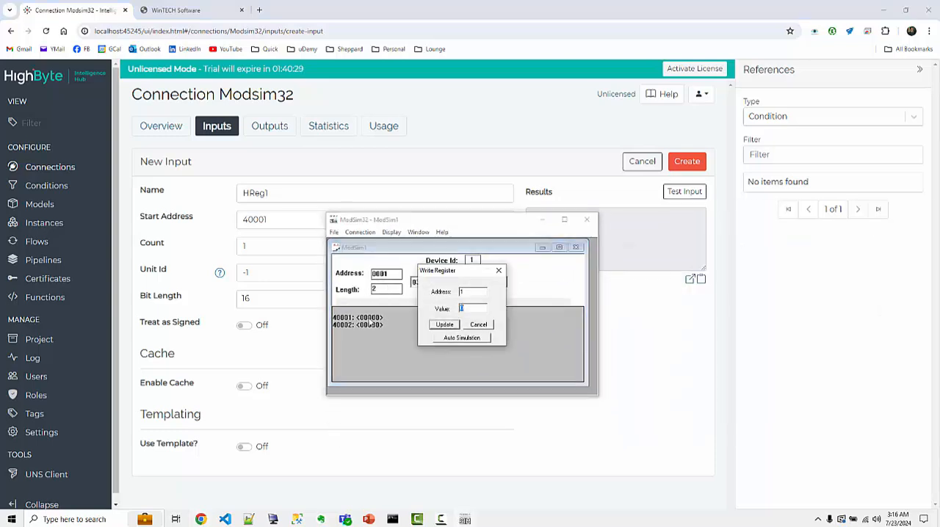
{"action": "left_click", "coordinate": [441, 324]}
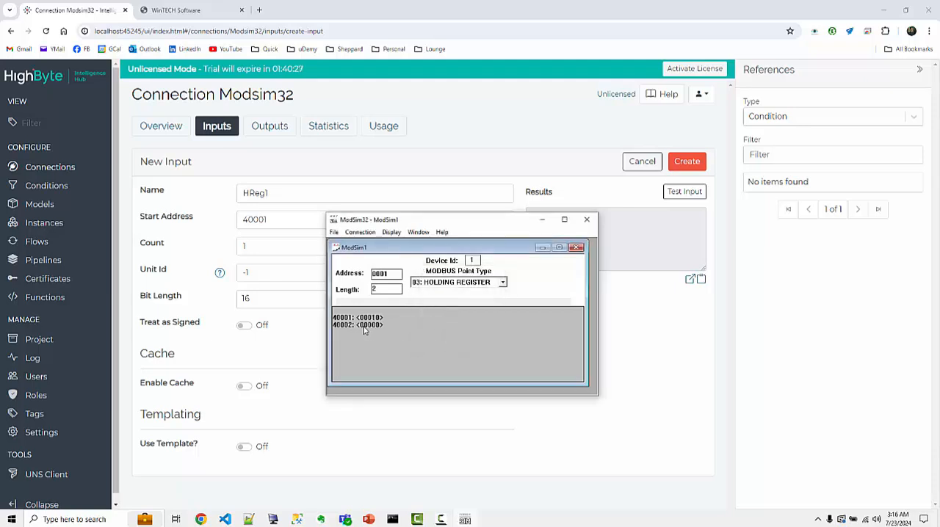
{"action": "double_click", "coordinate": [365, 330]}
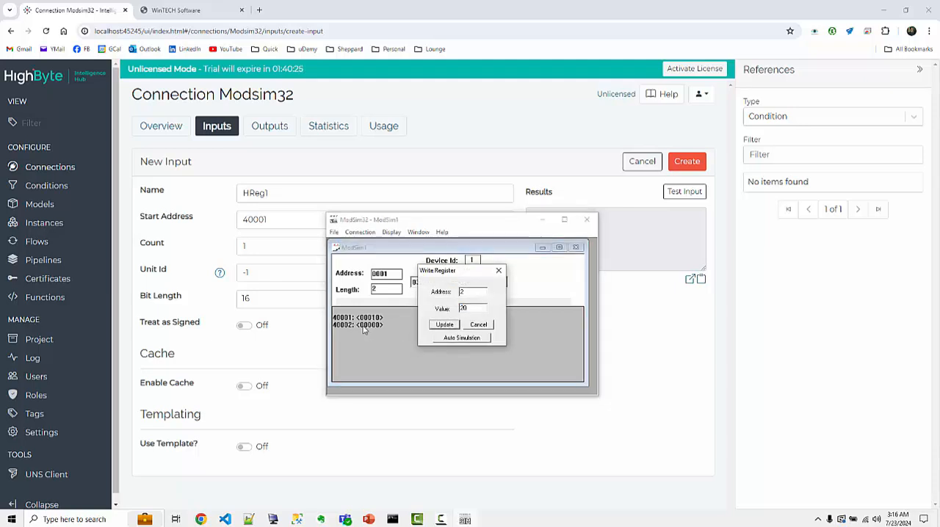
{"action": "left_click", "coordinate": [445, 326]}
{"action": "left_click_drag", "start_coordinate": [445, 222], "coordinate": [939, 221]}
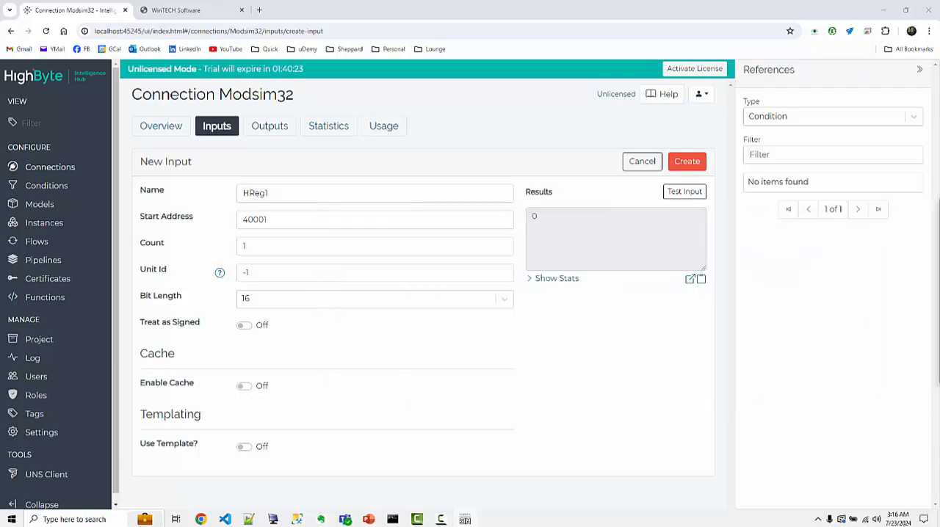
Test the HReg1 input again in Intelligence Hub, then create and save it.
{"action": "left_click", "coordinate": [688, 195]}
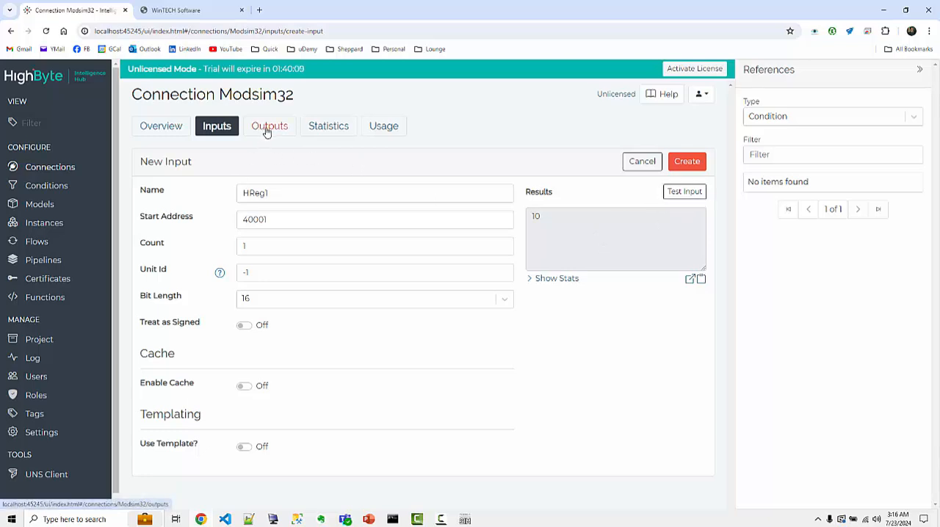
{"action": "left_click", "coordinate": [686, 162]}
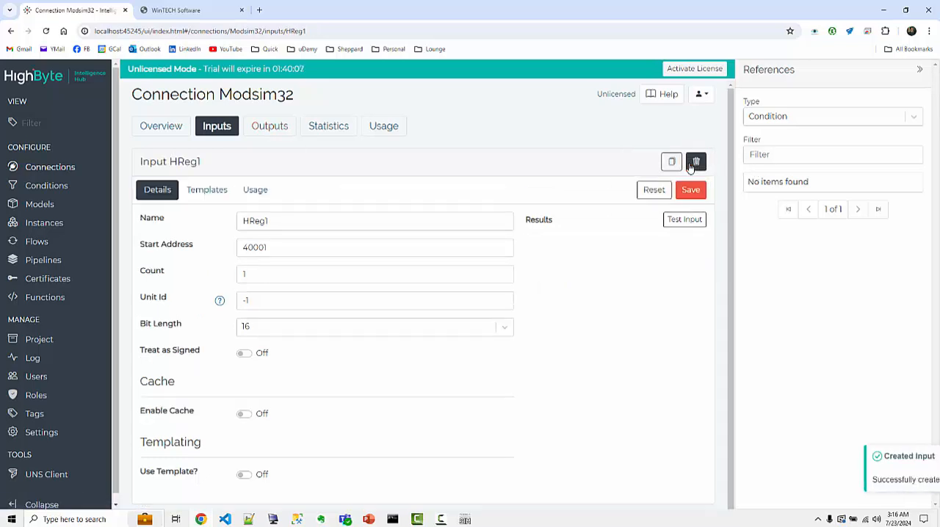
{"action": "left_click", "coordinate": [696, 191]}
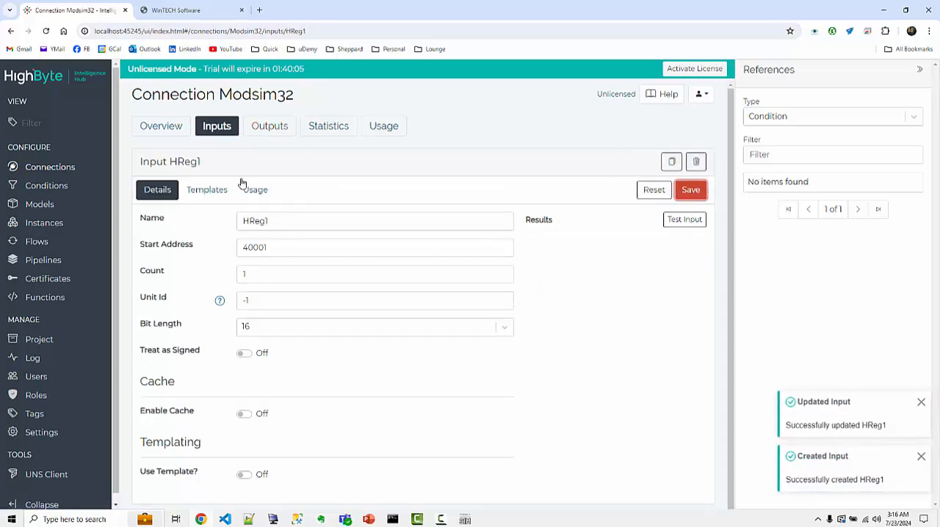
Create and save an output named HReg2 with start address 40002 on the Modsim32 connection.
{"action": "left_click", "coordinate": [271, 129]}
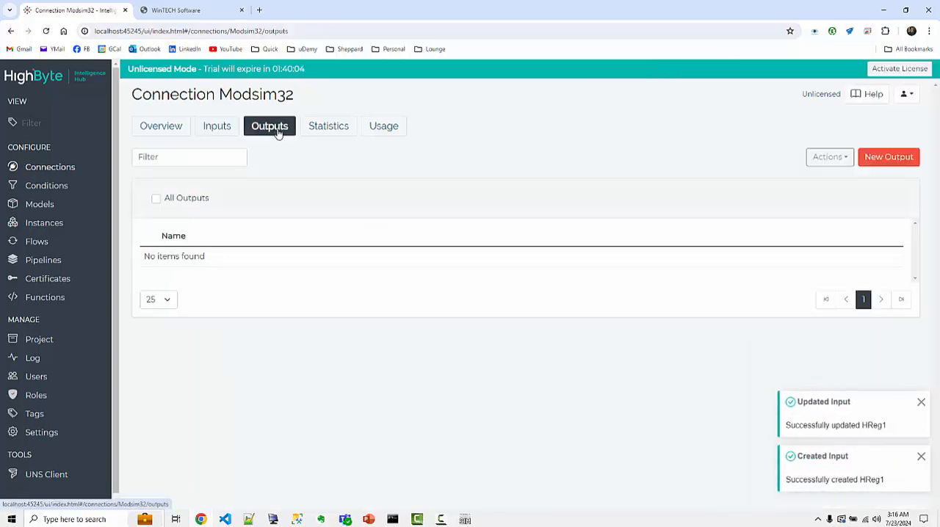
{"action": "left_click", "coordinate": [884, 158]}
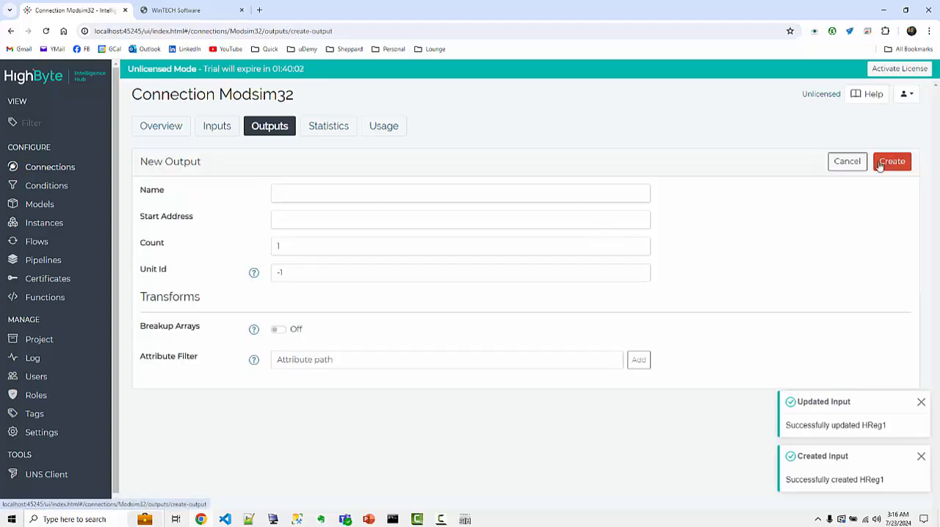
{"action": "left_click", "coordinate": [284, 195]}
{"action": "type", "text": "HRe"}
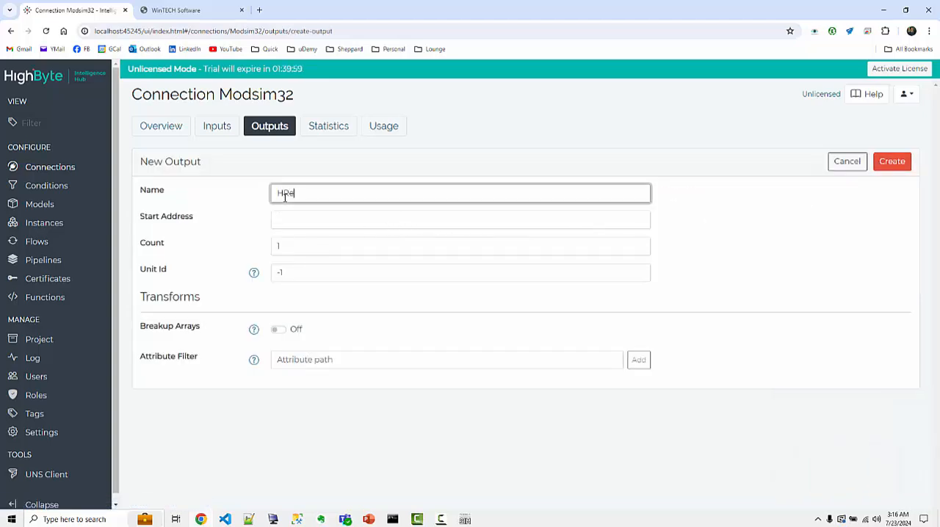
{"action": "type", "text": "g2"}
{"action": "left_click", "coordinate": [318, 223]}
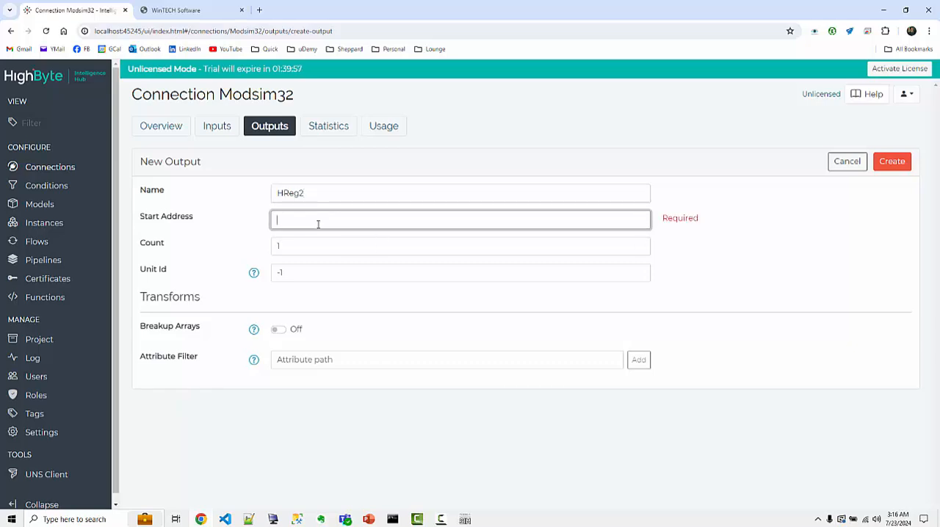
{"action": "type", "text": "40002"}
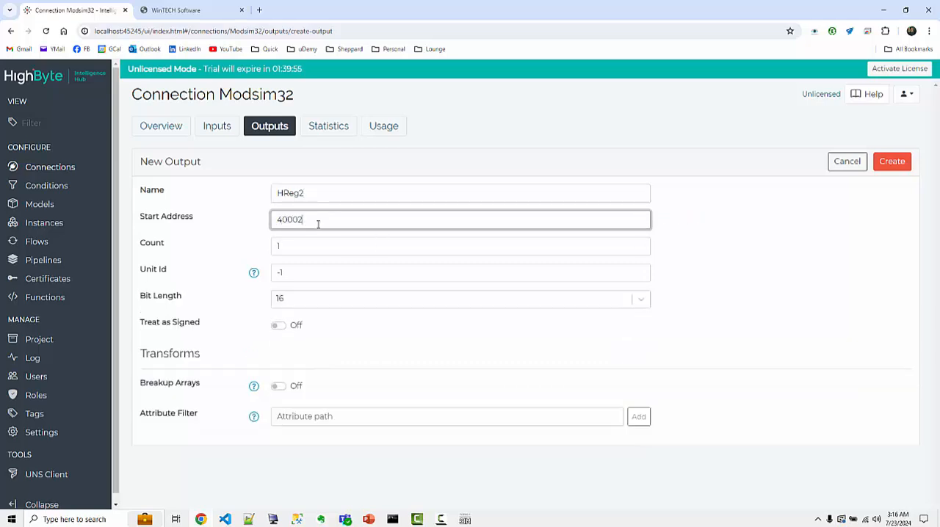
{"action": "left_click", "coordinate": [384, 175]}
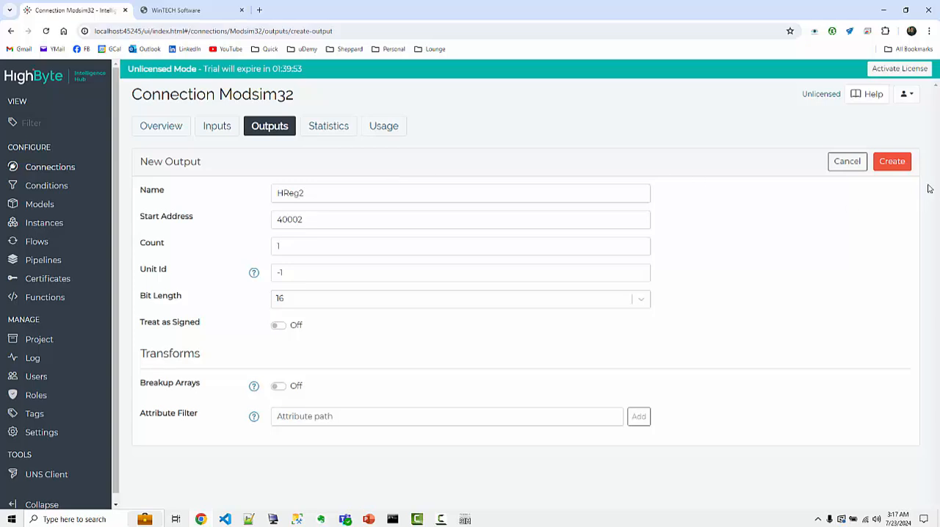
{"action": "left_click", "coordinate": [896, 162]}
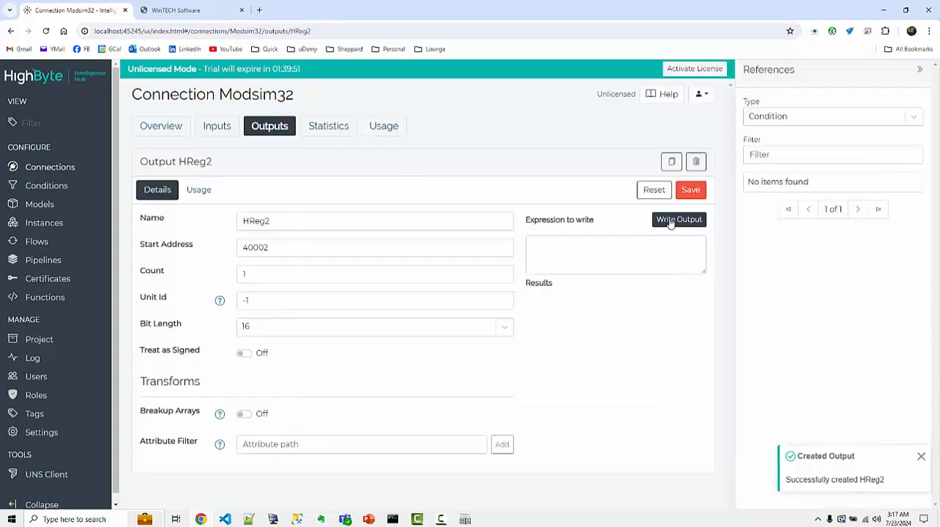
{"action": "left_click", "coordinate": [609, 262]}
{"action": "left_click", "coordinate": [691, 195]}
{"action": "left_click", "coordinate": [690, 194]}
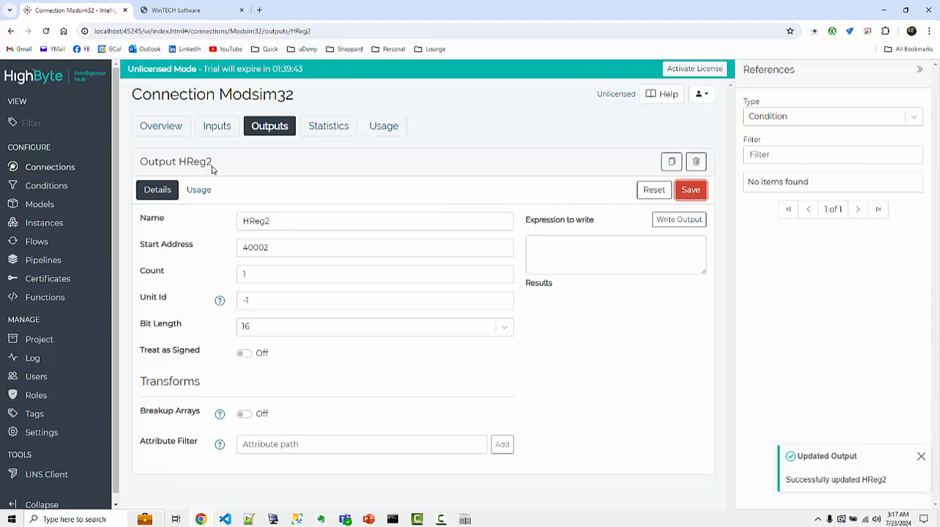
Review the Modsim32 connection's inputs and outputs lists and check its status on the overview.
{"action": "left_click", "coordinate": [218, 127]}
{"action": "left_click", "coordinate": [271, 129]}
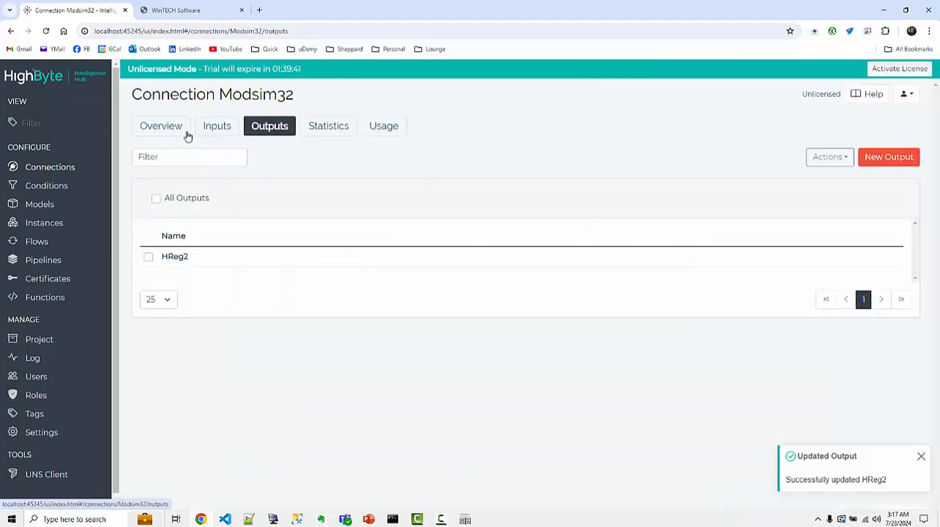
{"action": "left_click", "coordinate": [167, 127]}
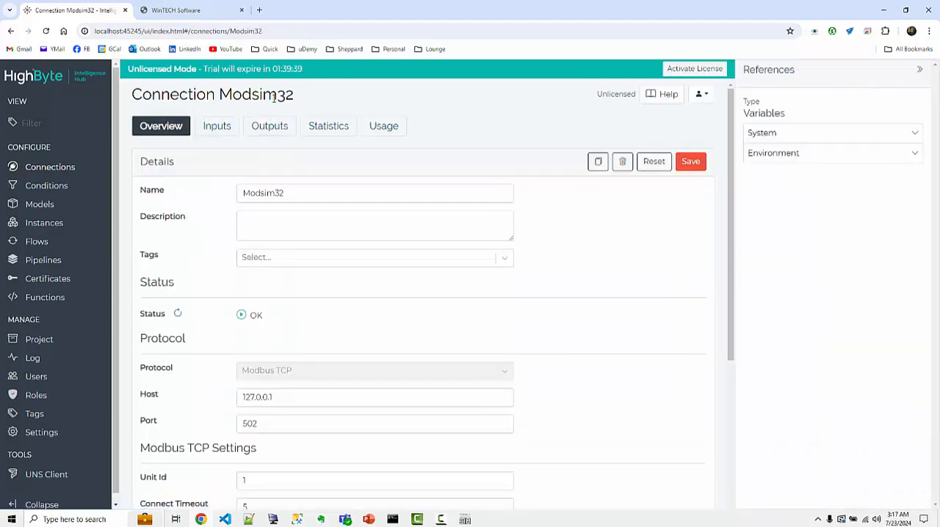
{"action": "left_click", "coordinate": [218, 126]}
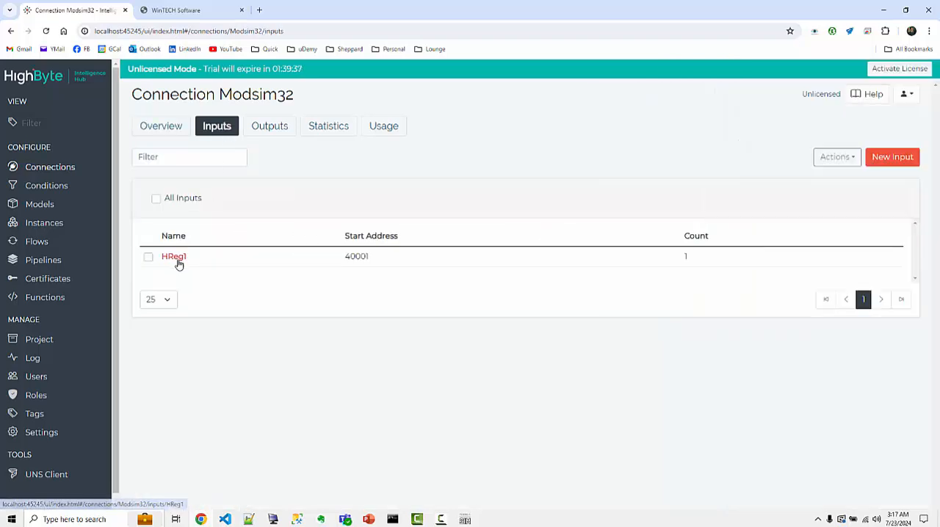
{"action": "left_click", "coordinate": [273, 124]}
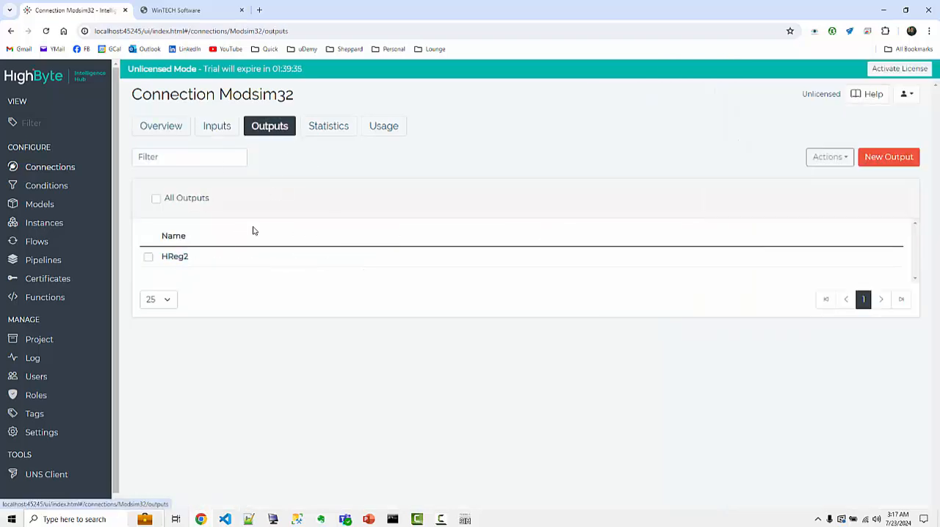
{"action": "left_click", "coordinate": [178, 119]}
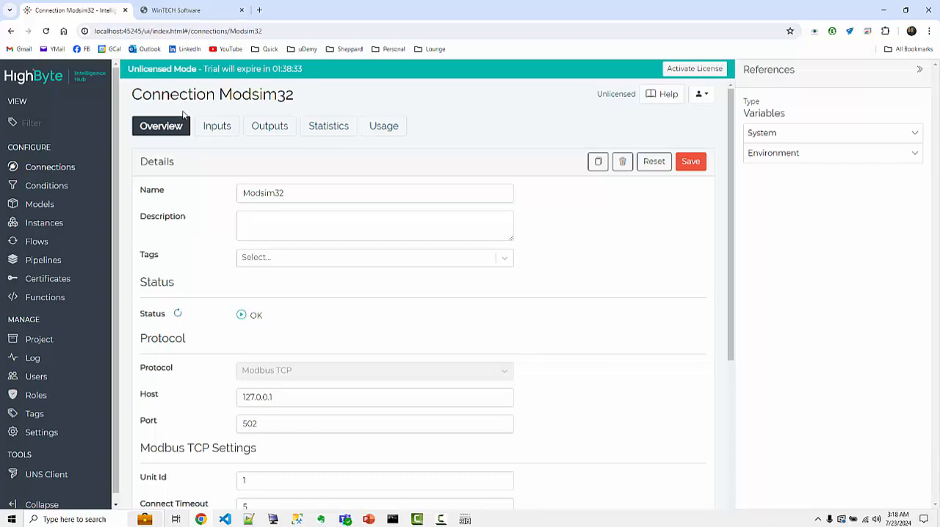
{"action": "scroll", "coordinate": [343, 305], "scroll_direction": "down", "scroll_amount": 1}
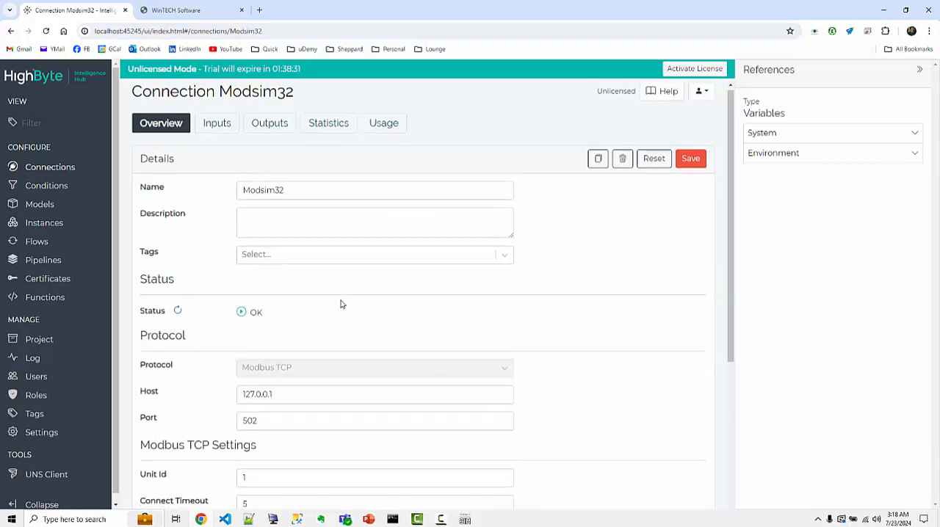
{"action": "scroll", "coordinate": [264, 309], "scroll_direction": "up", "scroll_amount": 1}
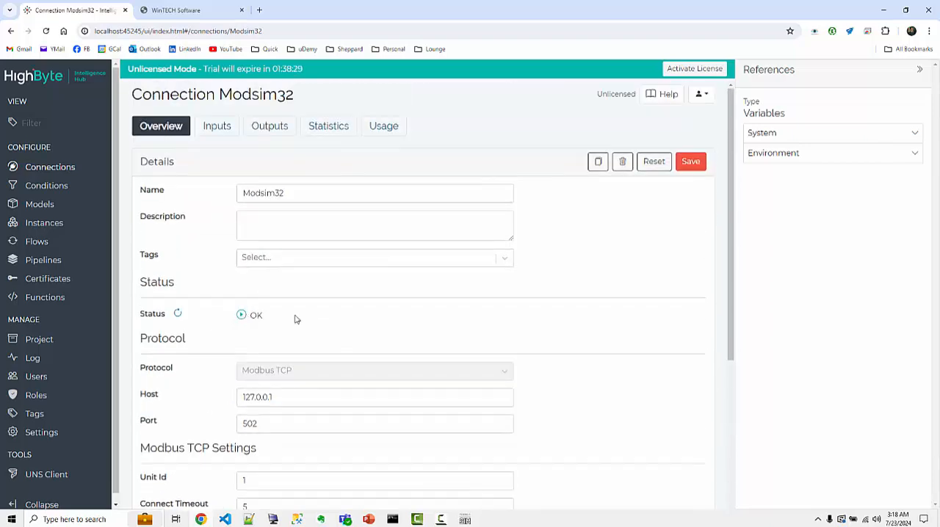
Switch to the PowerPoint slide show to view the register, connection and flow diagram, and return to Intelligence Hub in the browser.
{"action": "mouse_move", "coordinate": [368, 520]}
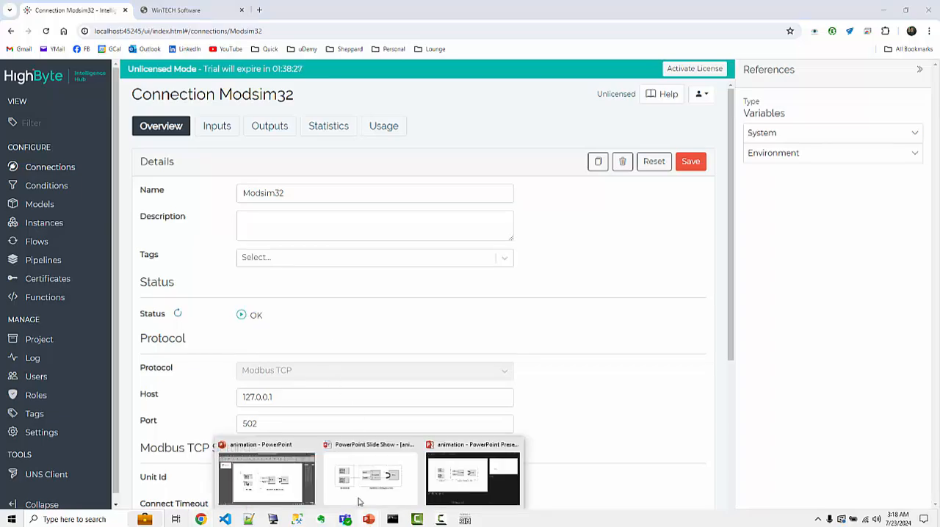
{"action": "left_click", "coordinate": [360, 499]}
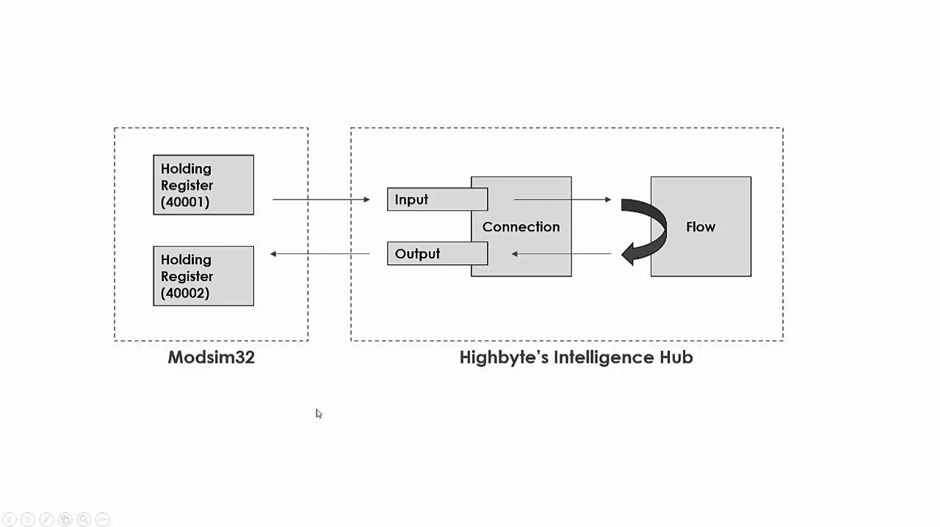
{"action": "key", "text": "super"}
{"action": "left_click", "coordinate": [200, 519]}
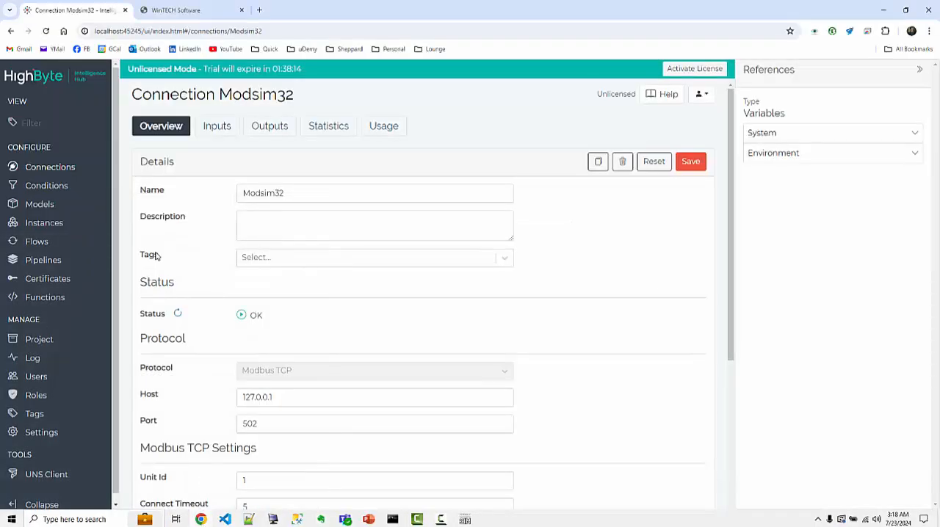
Start a new flow and name it Flow1, leaving the description empty.
{"action": "left_click", "coordinate": [42, 244]}
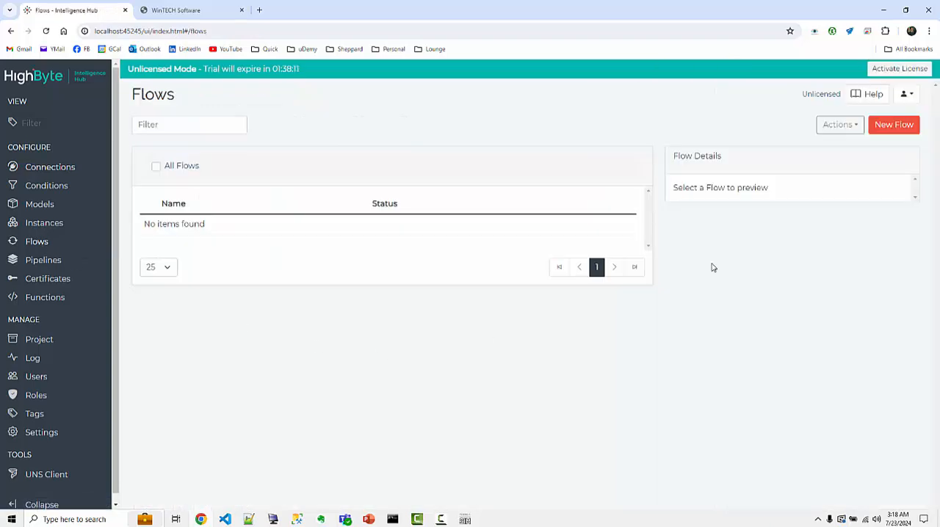
{"action": "left_click", "coordinate": [885, 130]}
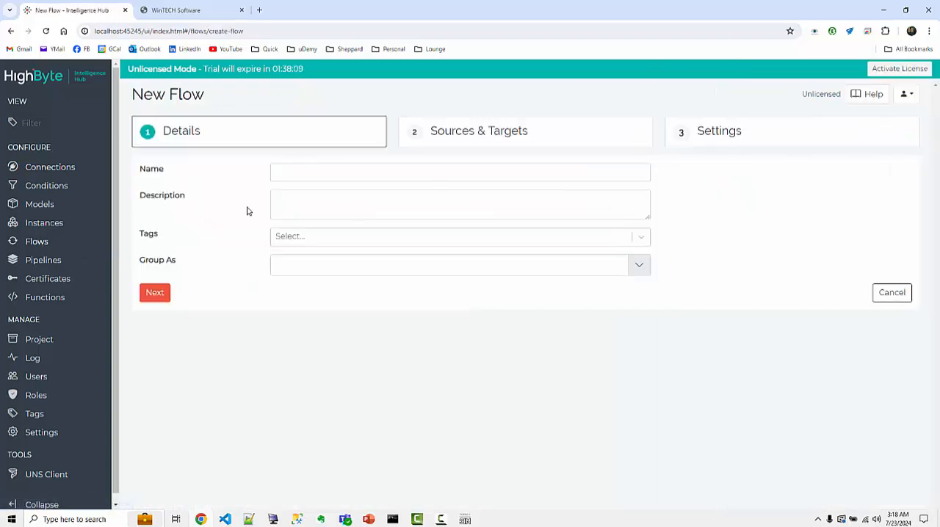
{"action": "left_click", "coordinate": [314, 173]}
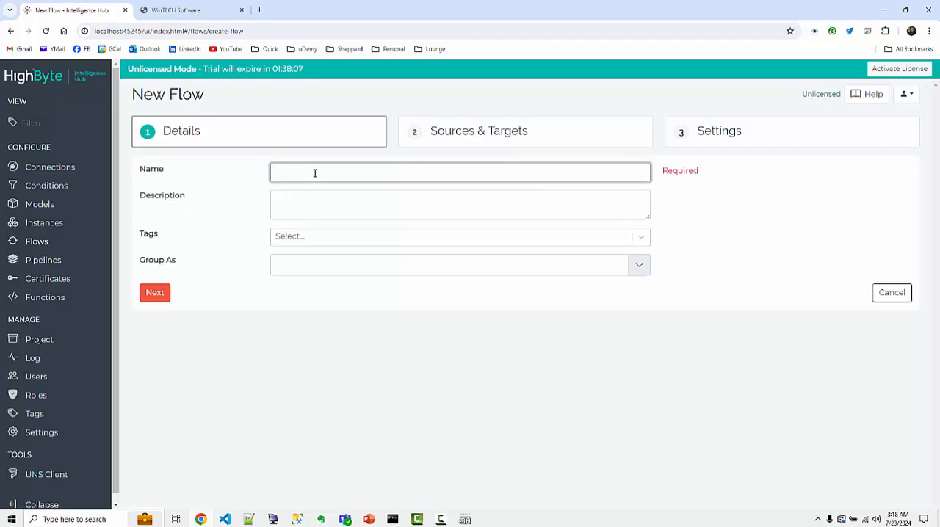
{"action": "type", "text": "Flow1"}
{"action": "left_click", "coordinate": [300, 208]}
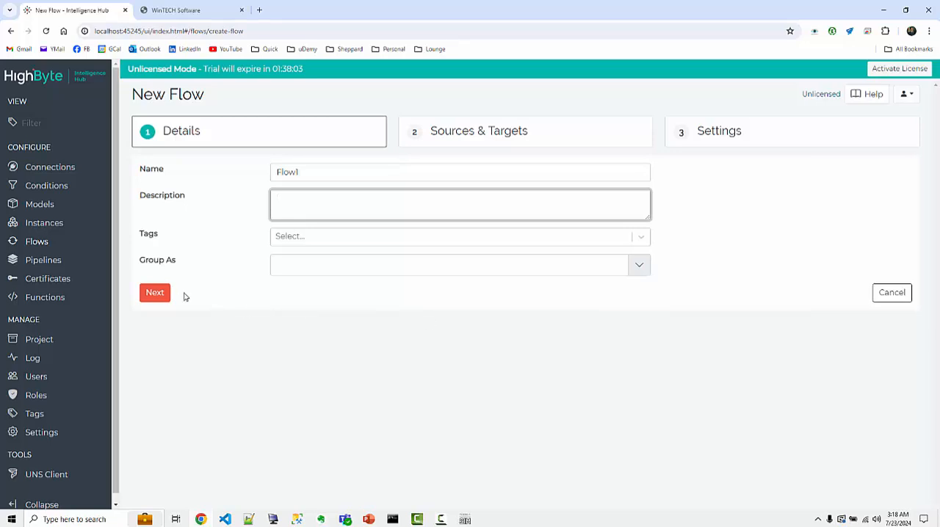
Continue to the flow's sources and targets and add the Modsim32 input HReg1 as the source.
{"action": "left_click", "coordinate": [155, 295]}
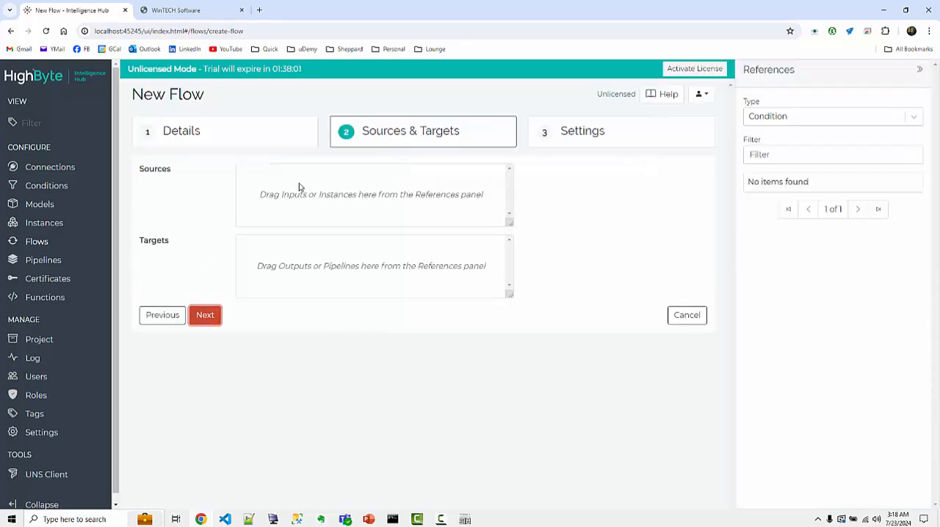
{"action": "left_click", "coordinate": [779, 119]}
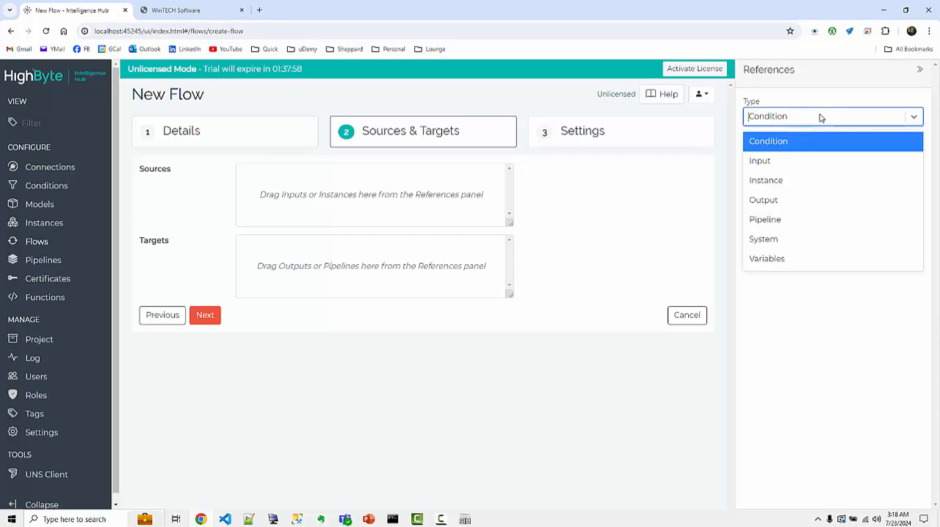
{"action": "left_click", "coordinate": [765, 163]}
{"action": "left_click", "coordinate": [814, 156]}
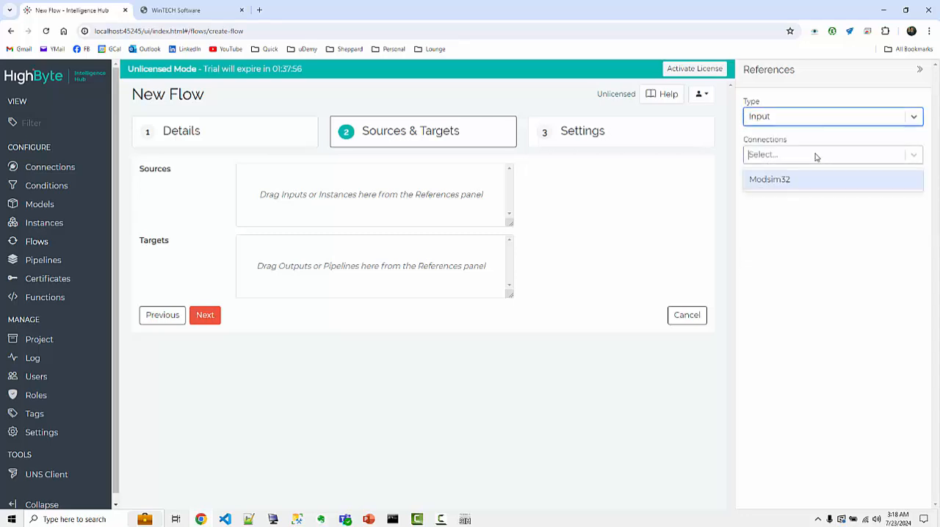
{"action": "left_click", "coordinate": [765, 182]}
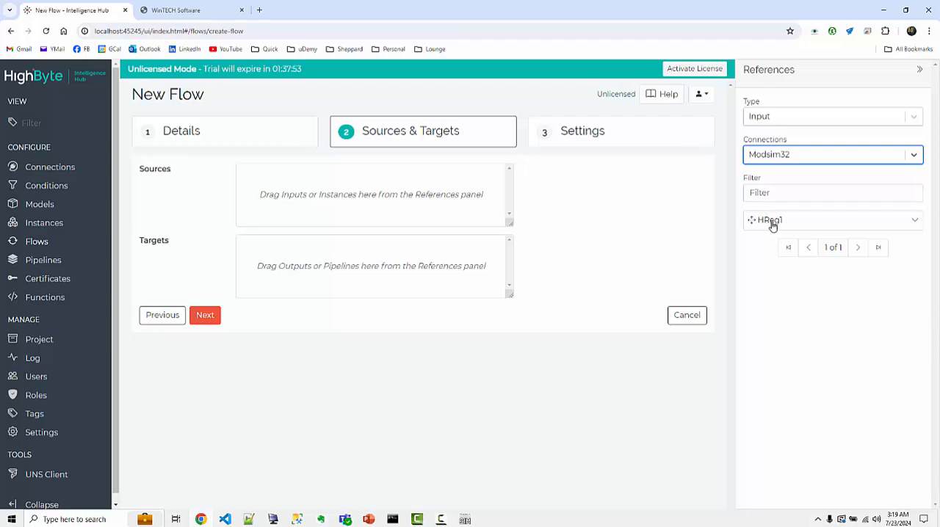
{"action": "left_click_drag", "start_coordinate": [772, 226], "coordinate": [298, 197]}
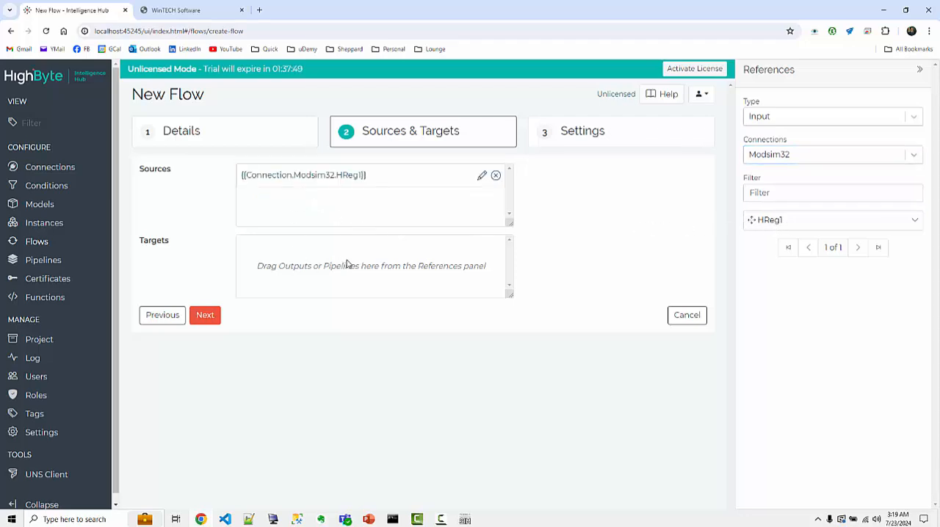
Add the Modsim32 output HReg2 as the flow's target.
{"action": "left_click", "coordinate": [790, 119]}
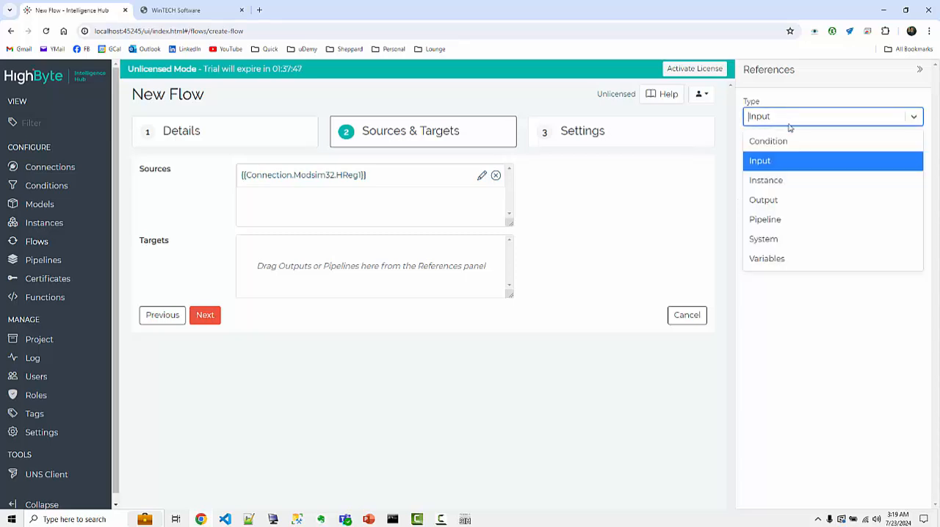
{"action": "left_click", "coordinate": [764, 200]}
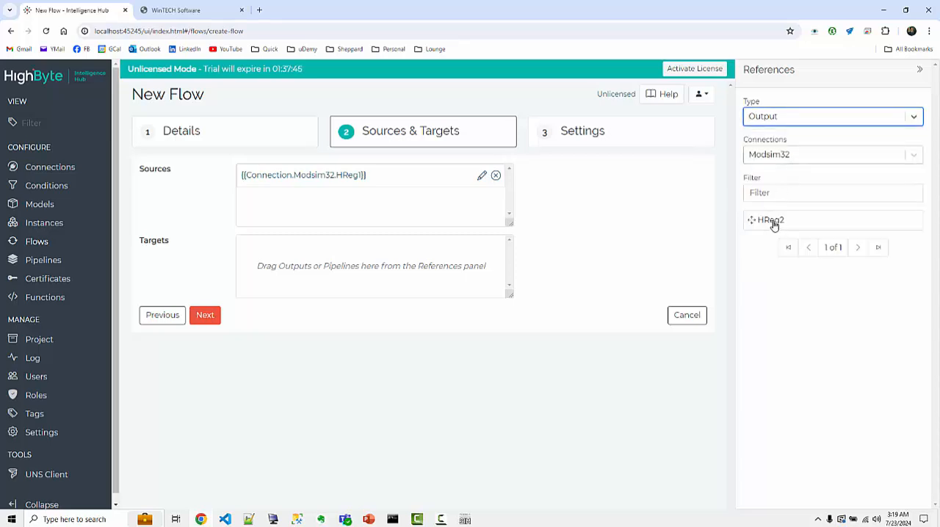
{"action": "left_click_drag", "start_coordinate": [775, 220], "coordinate": [297, 273]}
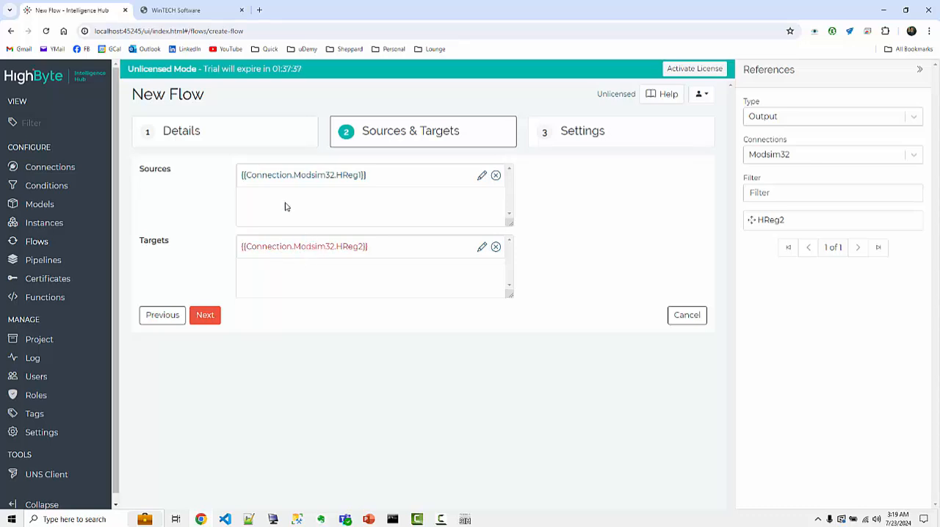
Submit the flow with type Polled, a 1-second interval, mode Always and publish mode All values.
{"action": "left_click", "coordinate": [199, 318]}
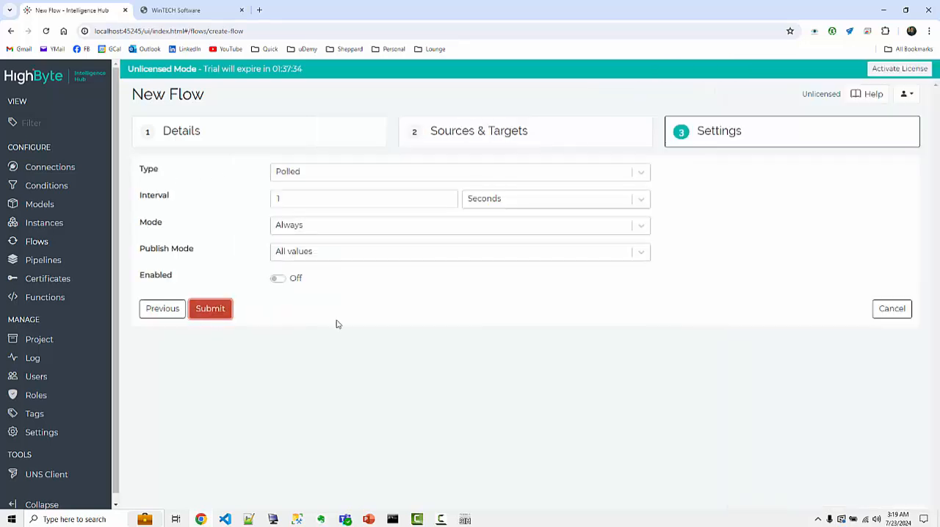
{"action": "left_click", "coordinate": [307, 171]}
{"action": "left_click", "coordinate": [307, 171]}
{"action": "left_click", "coordinate": [468, 299]}
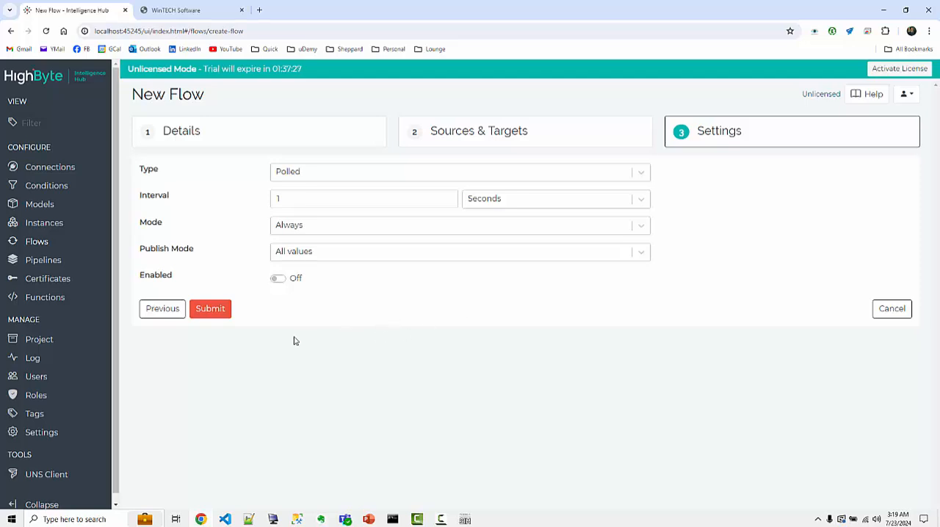
{"action": "left_click", "coordinate": [210, 312]}
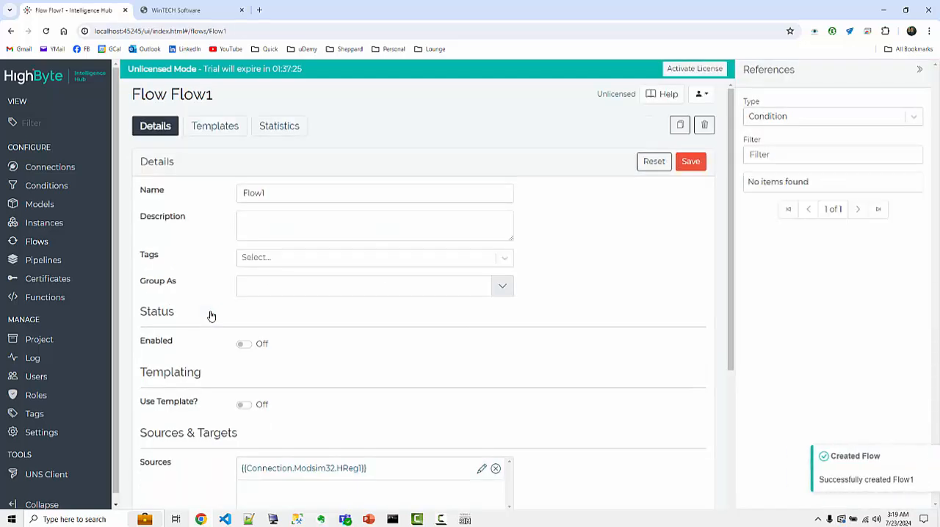
Enable Flow1, save it, and open the flows list to check its status.
{"action": "left_click", "coordinate": [244, 345]}
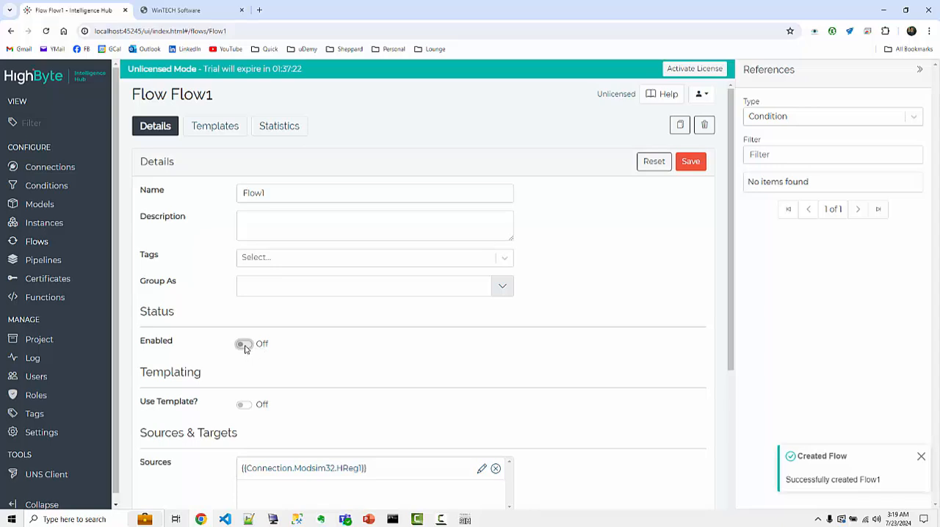
{"action": "left_click", "coordinate": [691, 165]}
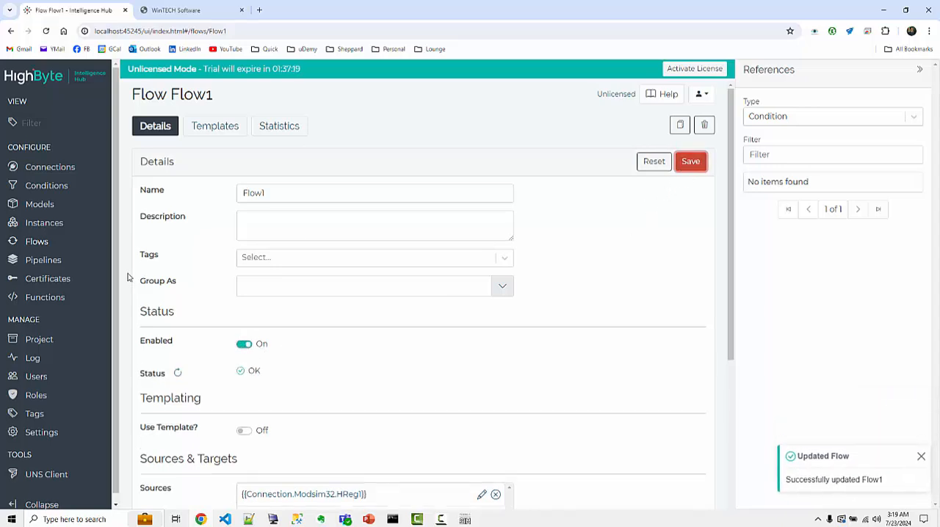
{"action": "left_click", "coordinate": [63, 170]}
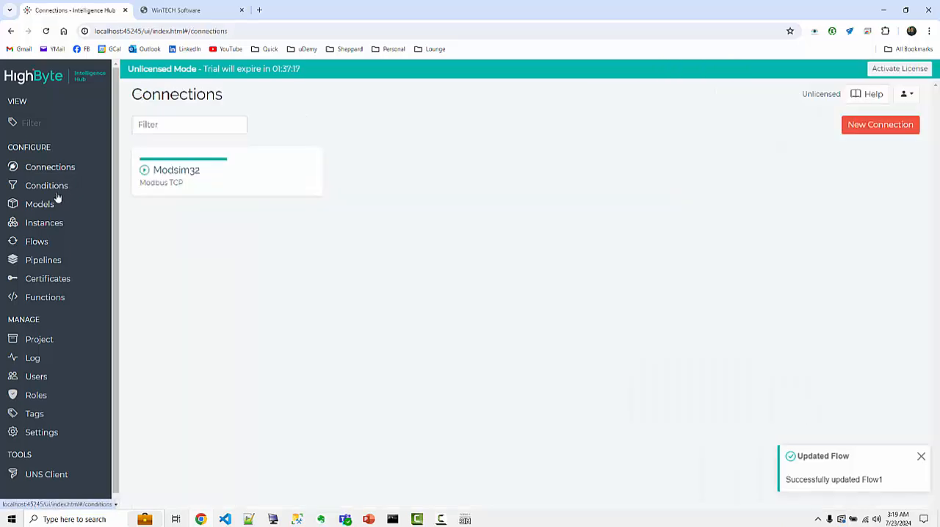
{"action": "left_click", "coordinate": [46, 242]}
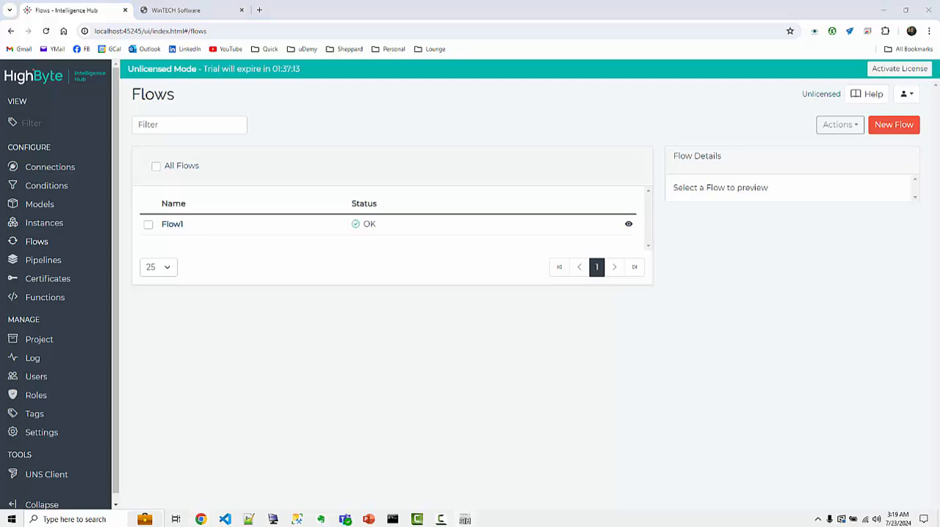
Switch to ModSim32 and enable random auto simulation on register 40001 with a change interval of 2 seconds.
{"action": "left_click_drag", "start_coordinate": [939, 170], "coordinate": [503, 133]}
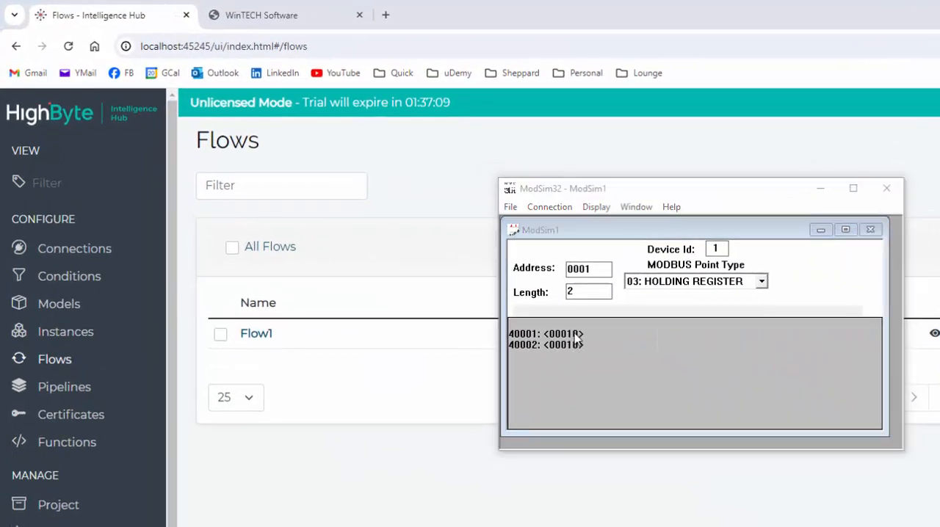
{"action": "double_click", "coordinate": [576, 335]}
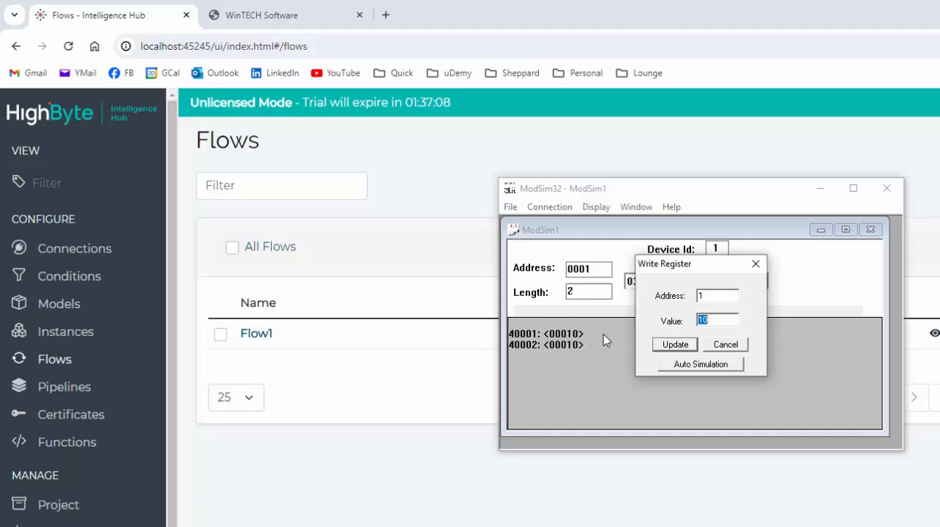
{"action": "left_click", "coordinate": [706, 365]}
{"action": "left_click", "coordinate": [633, 248]}
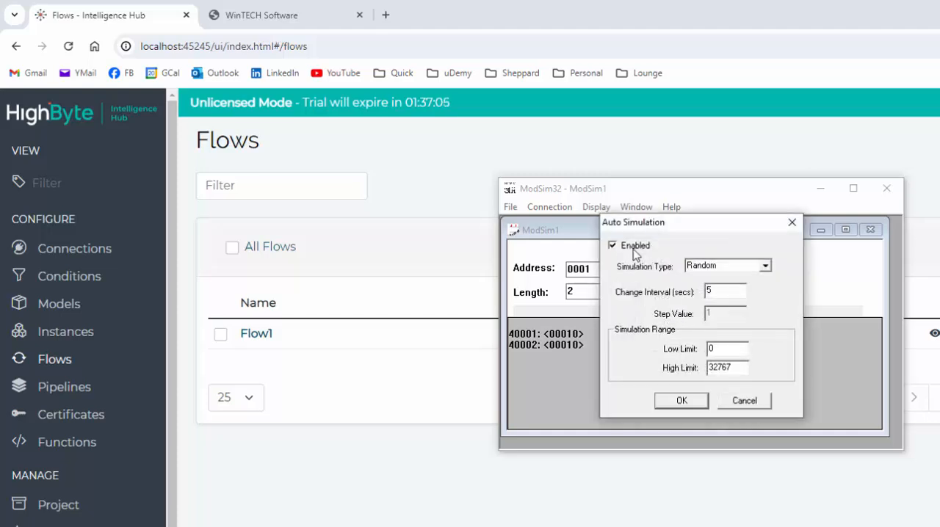
{"action": "left_click_drag", "start_coordinate": [719, 292], "coordinate": [678, 292]}
{"action": "type", "text": "2"}
{"action": "left_click", "coordinate": [681, 400]}
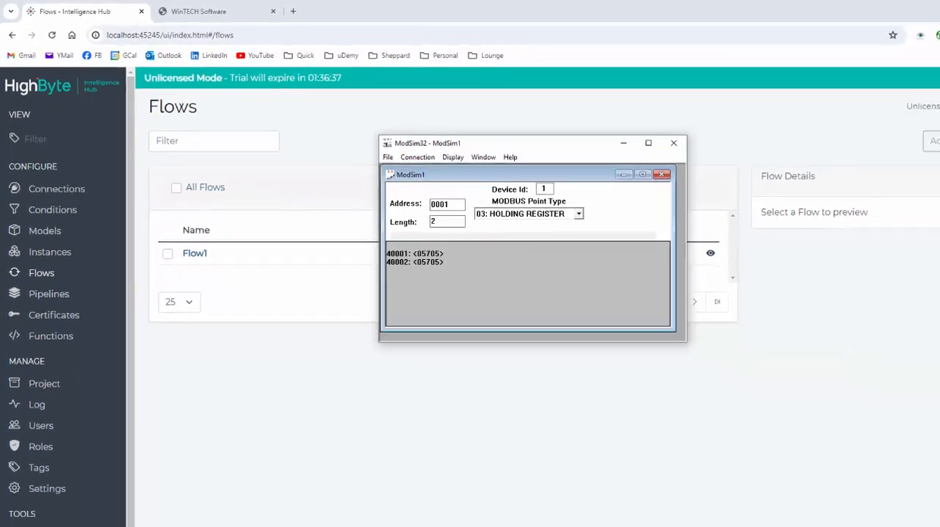
Switch to the PowerPoint slide show to review the register and flow diagram, and return to Intelligence Hub in the browser.
{"action": "left_click", "coordinate": [369, 519]}
{"action": "left_click", "coordinate": [370, 474]}
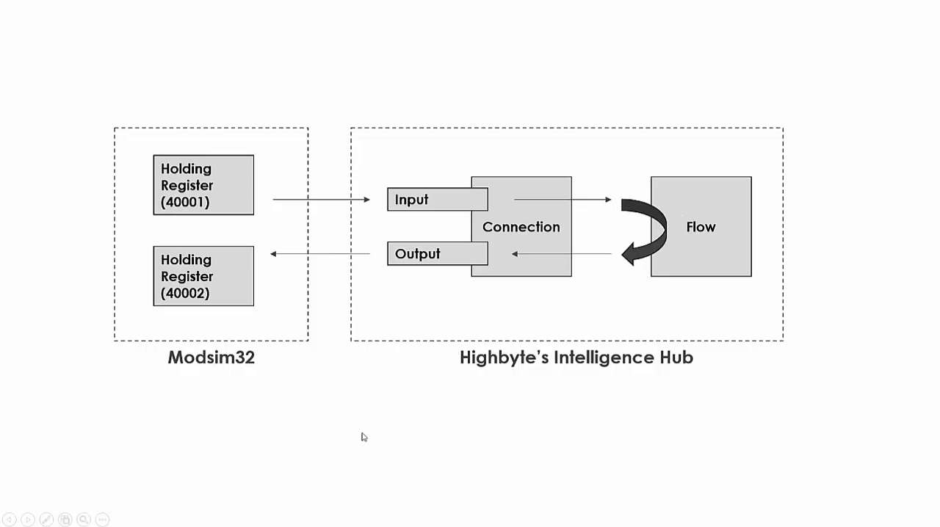
{"action": "key", "text": "super"}
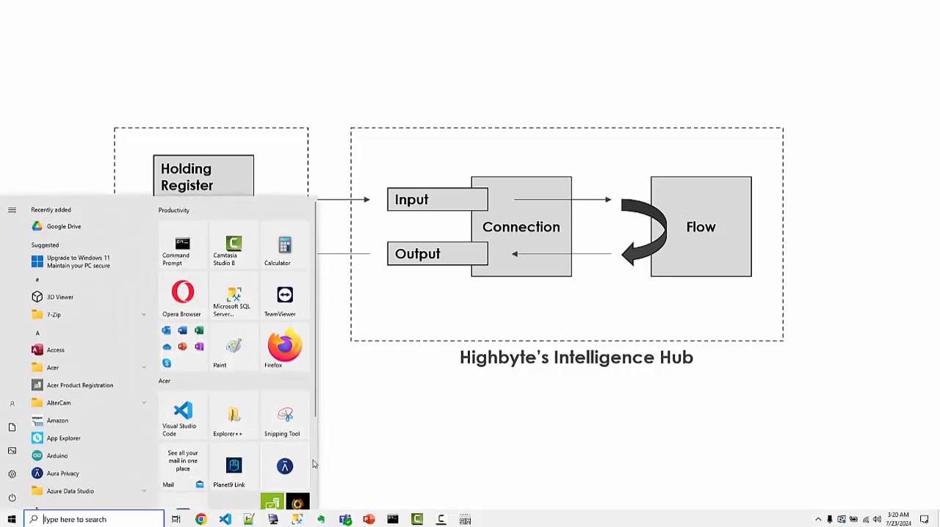
{"action": "left_click", "coordinate": [203, 518]}
Disable Flow1, save it, and compare registers 40001 and 40002 in ModSim32 before returning to the flow details.
{"action": "left_click", "coordinate": [175, 224]}
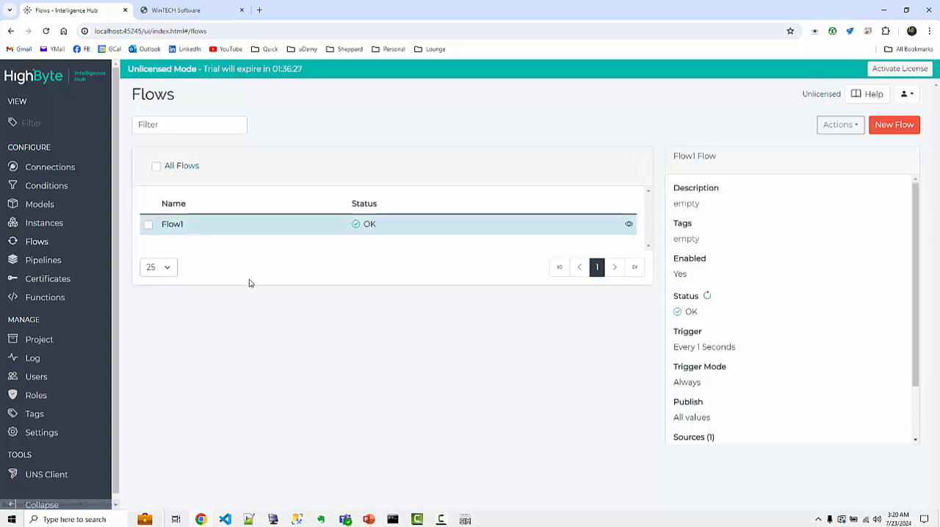
{"action": "left_click", "coordinate": [176, 225]}
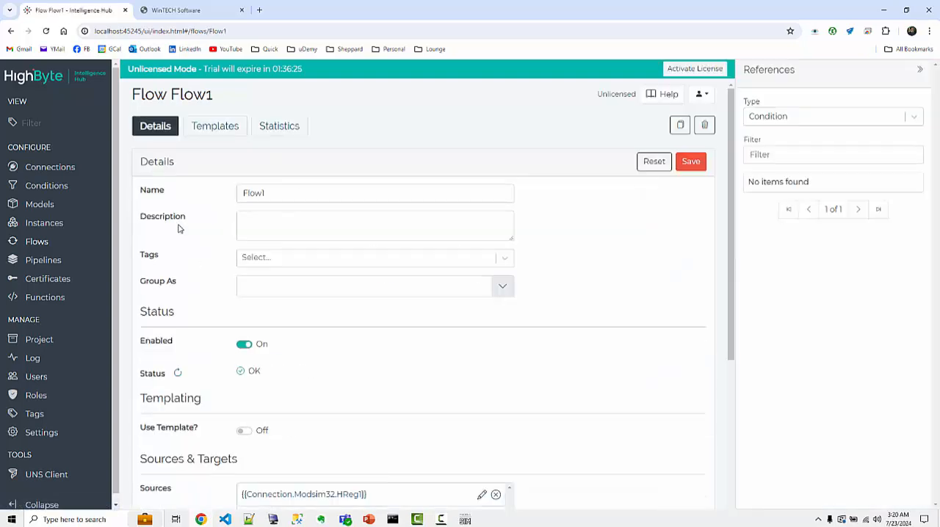
{"action": "left_click", "coordinate": [245, 345]}
{"action": "left_click", "coordinate": [690, 161]}
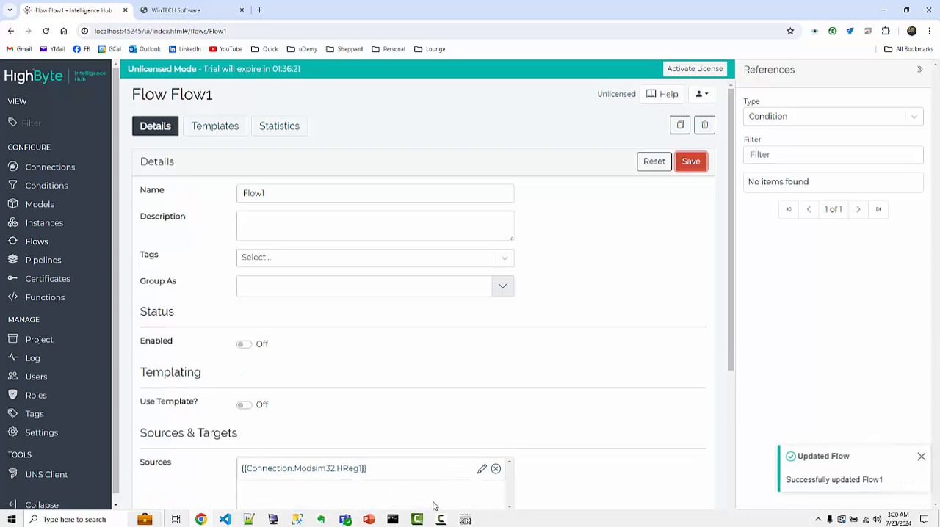
{"action": "left_click", "coordinate": [465, 520]}
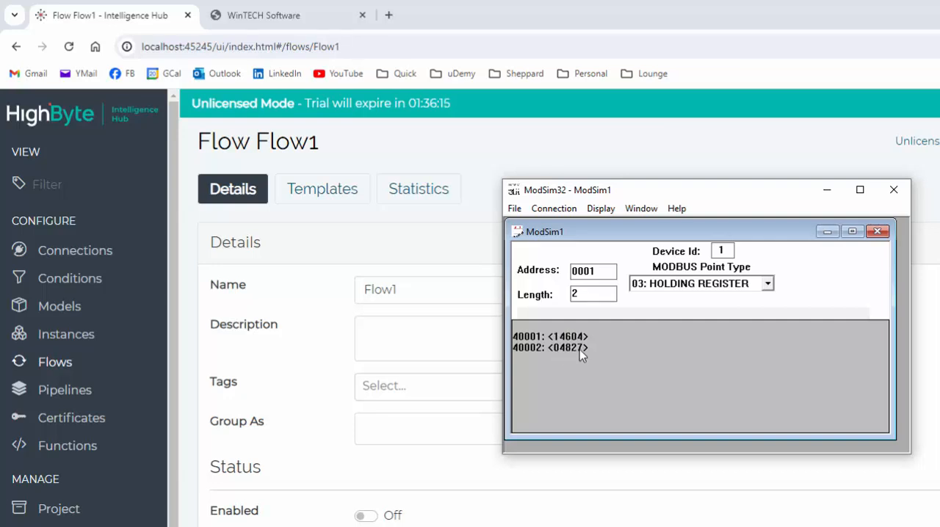
{"action": "left_click", "coordinate": [924, 201]}
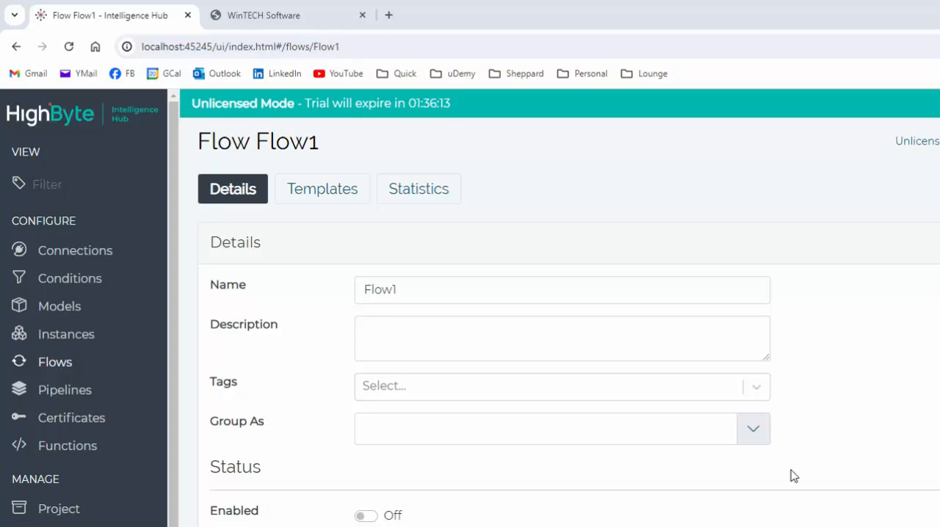
Enable Flow1 again and bring ModSim32 over the browser to compare registers 40001 and 40002.
{"action": "left_click", "coordinate": [366, 515]}
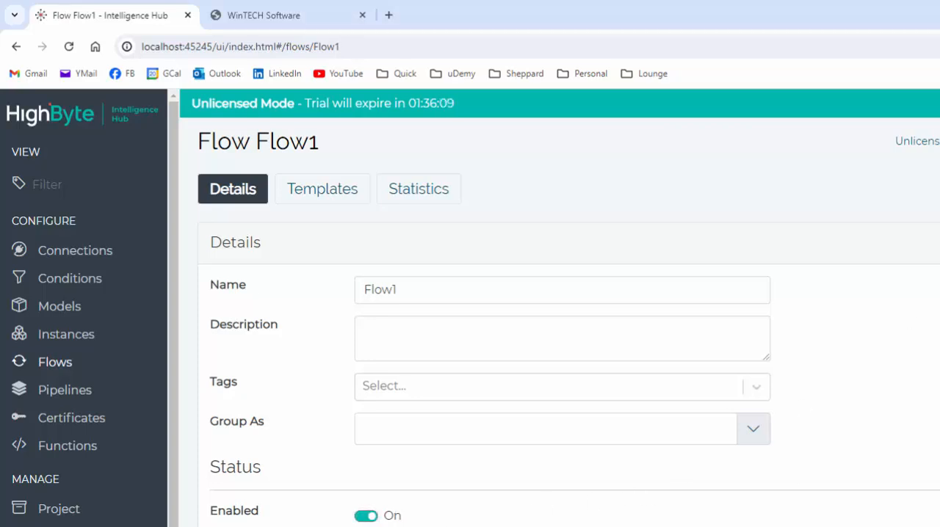
{"action": "left_click_drag", "start_coordinate": [939, 526], "coordinate": [594, 214]}
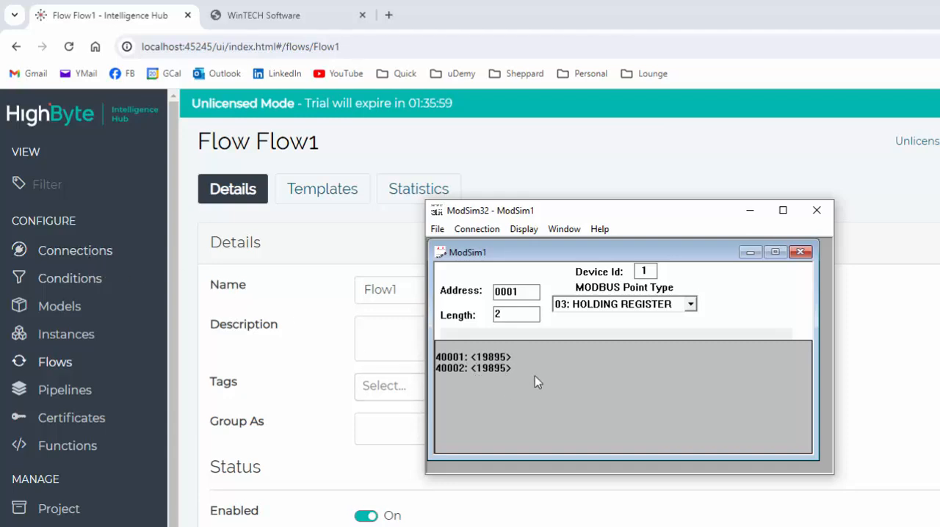
{"action": "left_click_drag", "start_coordinate": [547, 216], "coordinate": [641, 272]}
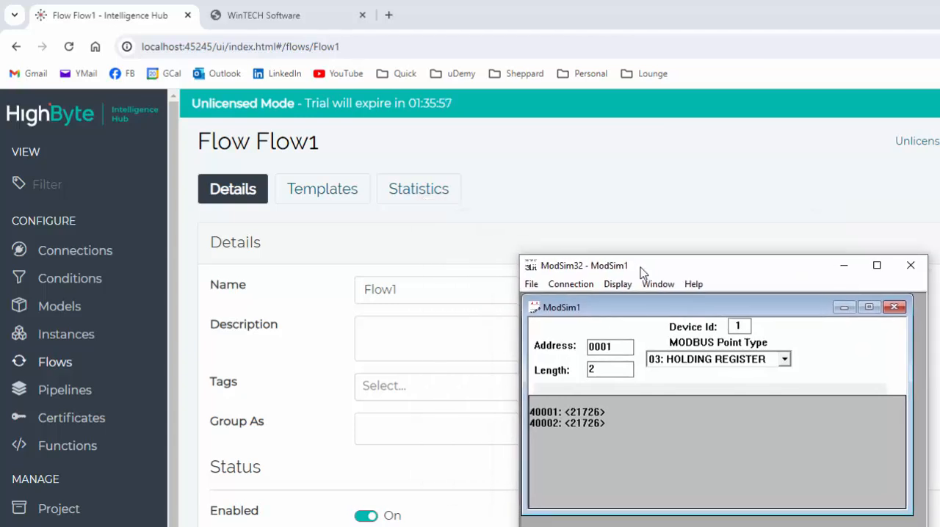